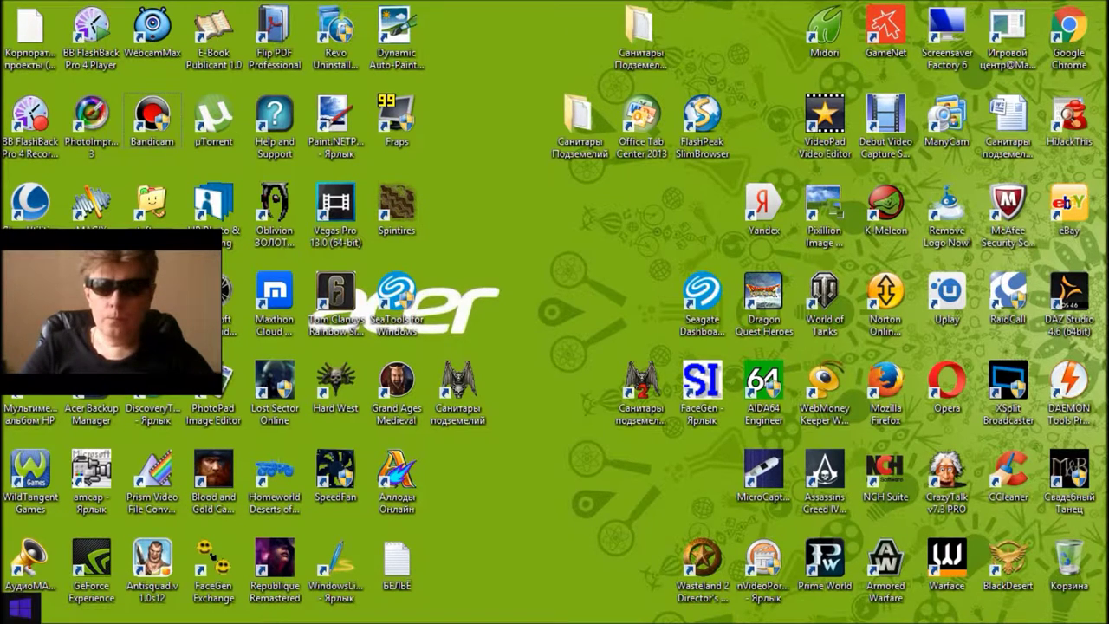
Open the Display (Экран) page of the Control Panel
{"action": "right_click", "coordinate": [7, 617]}
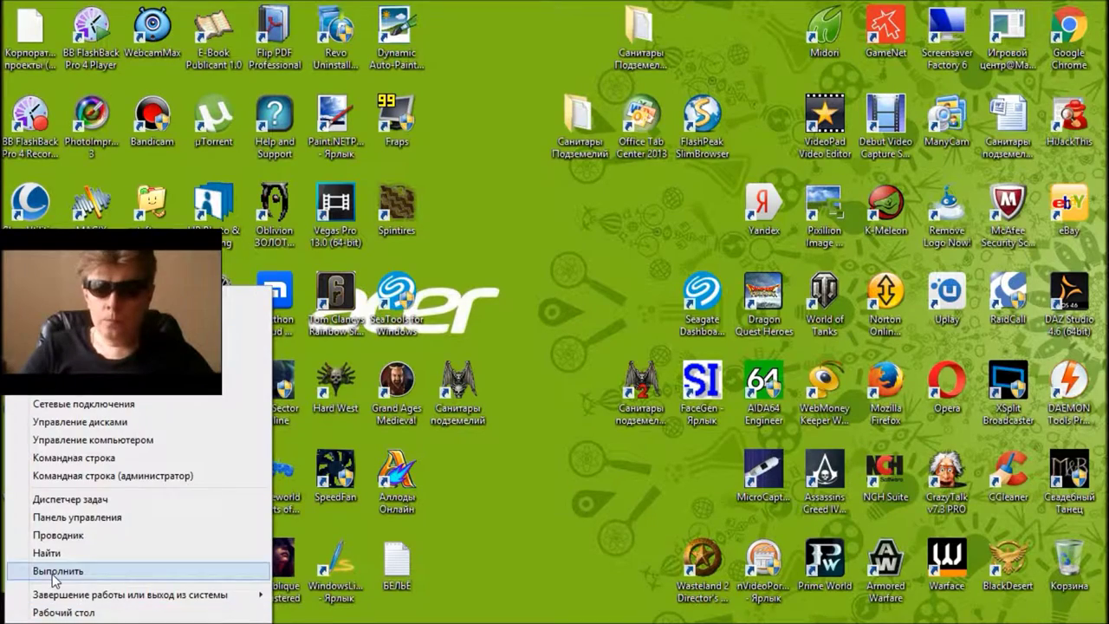
{"action": "left_click", "coordinate": [102, 518]}
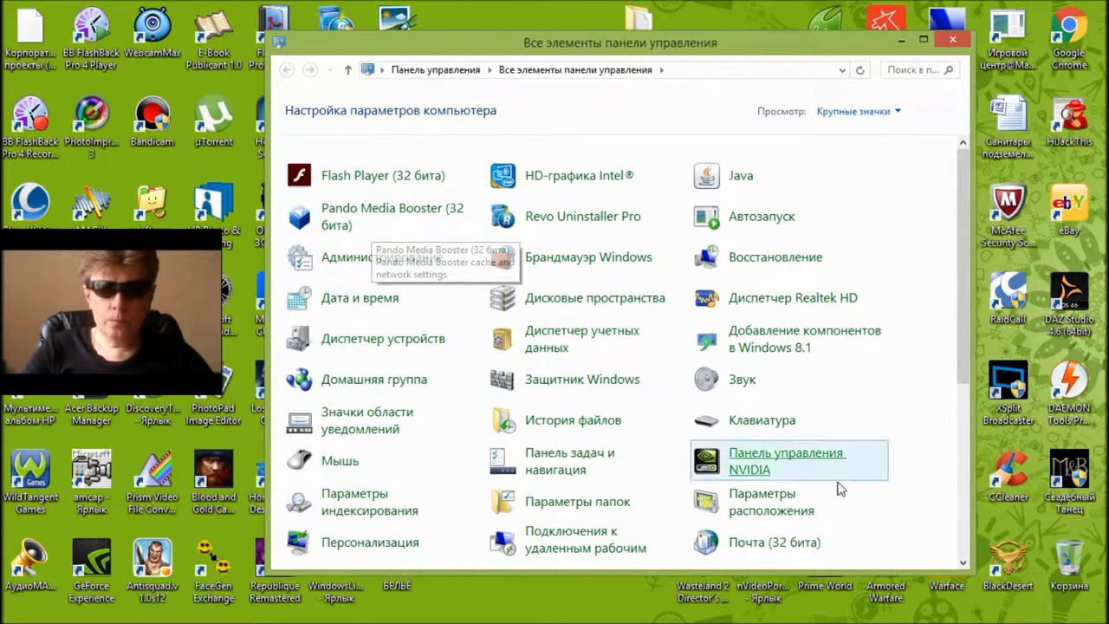
{"action": "scroll", "coordinate": [802, 459], "scroll_direction": "down", "scroll_amount": 6}
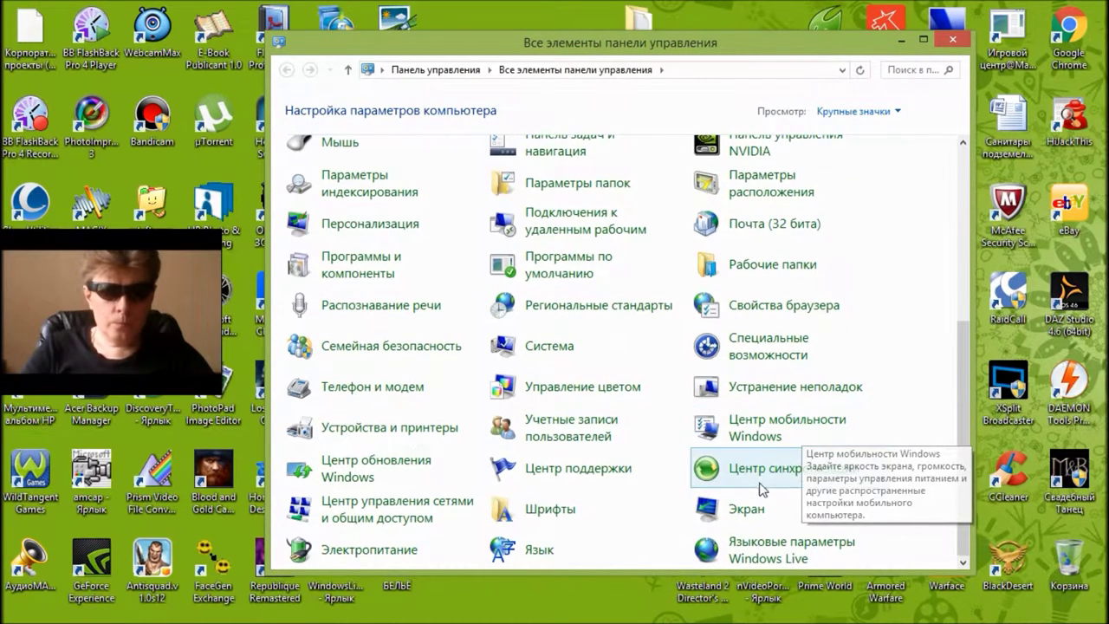
{"action": "left_click", "coordinate": [711, 518]}
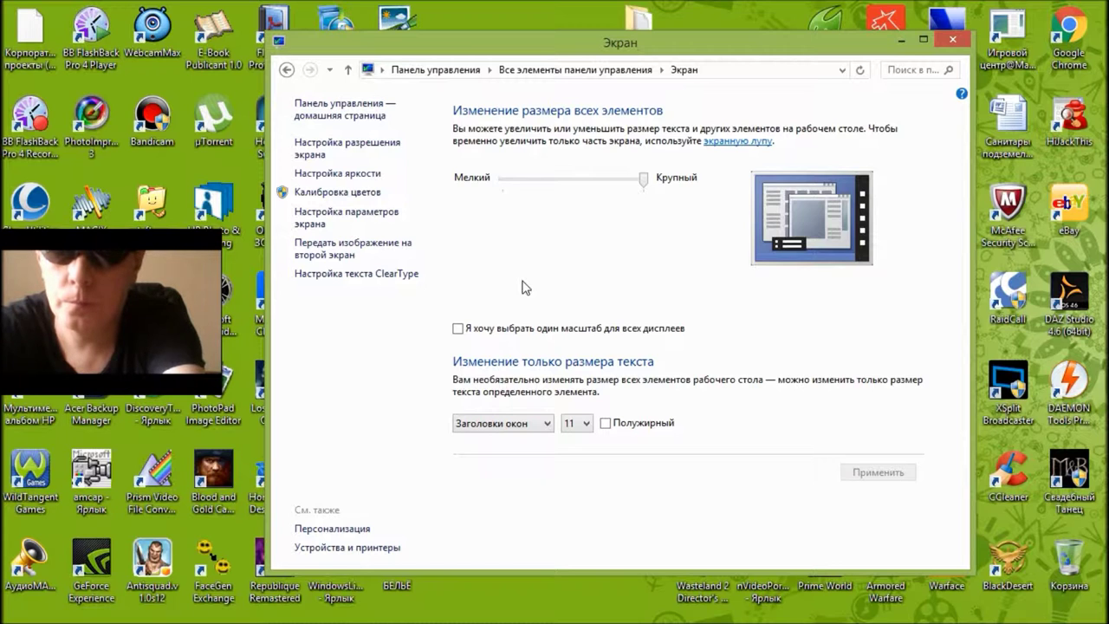
Bring up the projection switcher, select the numbered 1–2 display option and dismiss the switcher
{"action": "key", "text": "super+p"}
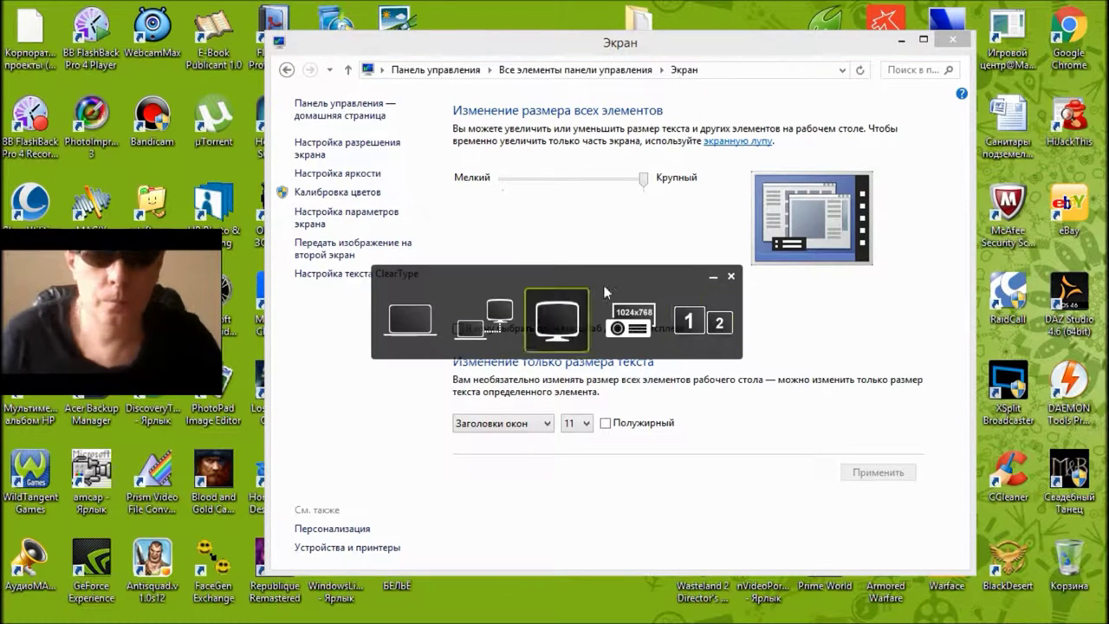
{"action": "left_click", "coordinate": [697, 324]}
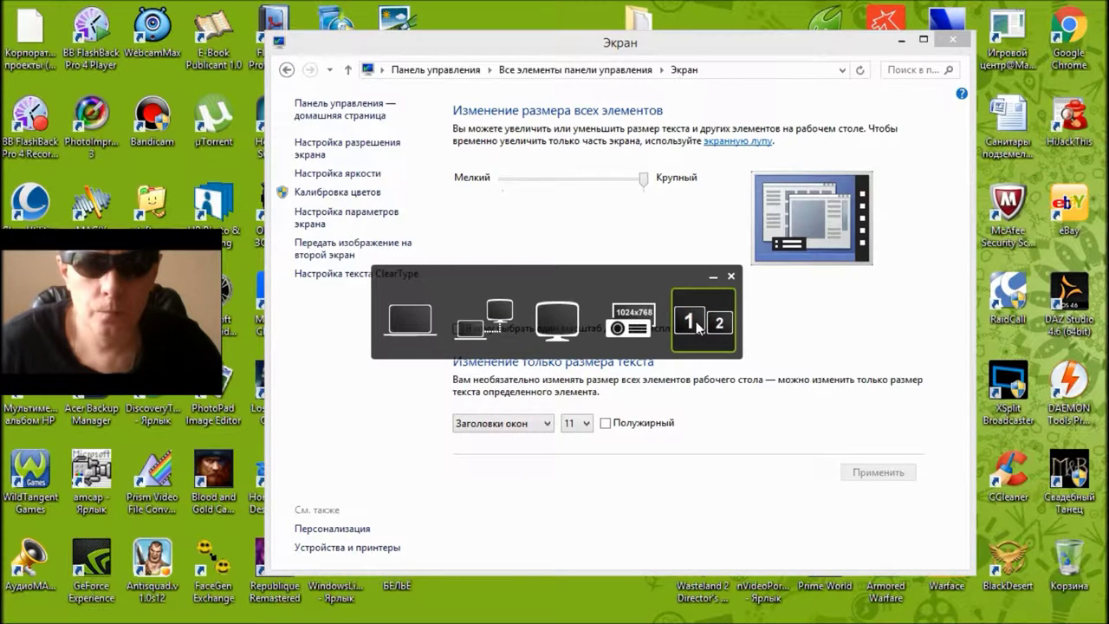
{"action": "left_click", "coordinate": [773, 331]}
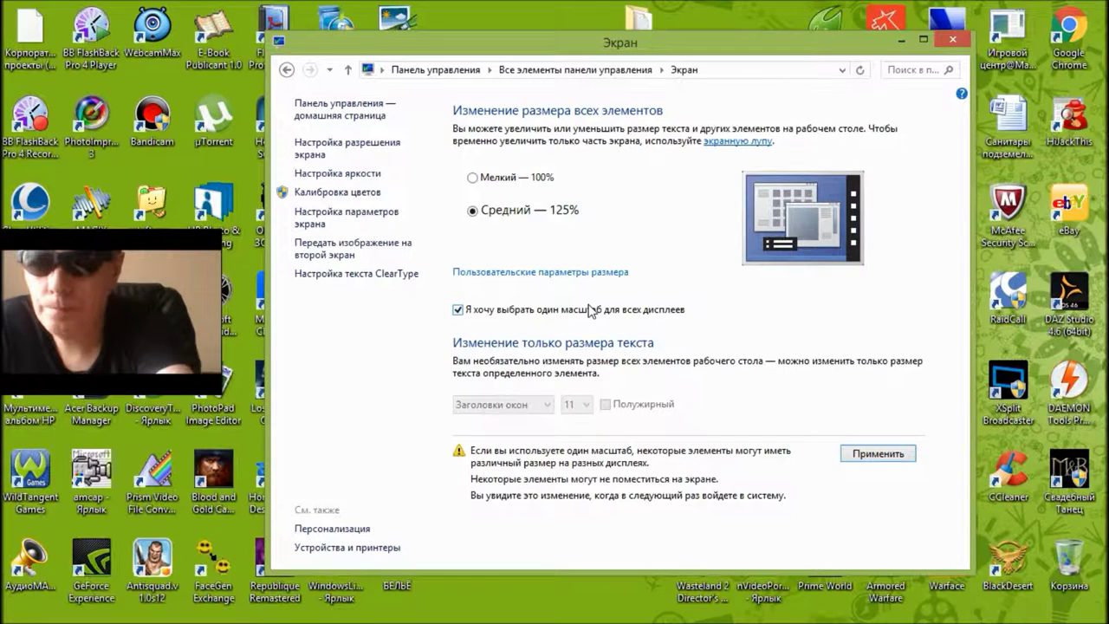
Switch the projection mode to duplicate the desktop on the laptop screen and the external monitor
{"action": "key", "text": "super+p"}
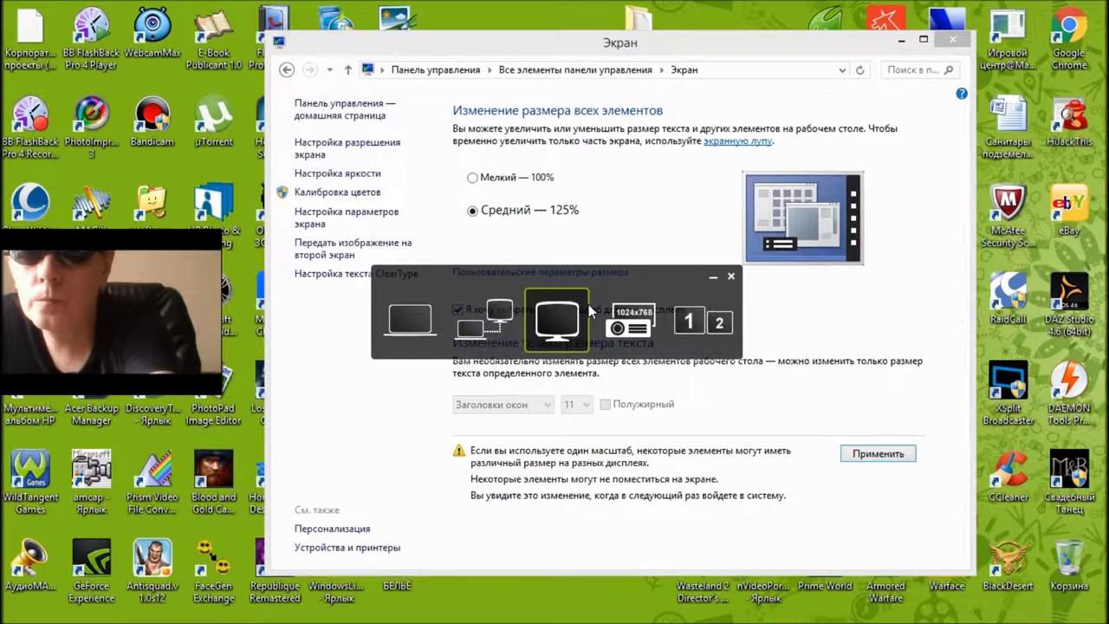
{"action": "left_click", "coordinate": [585, 313]}
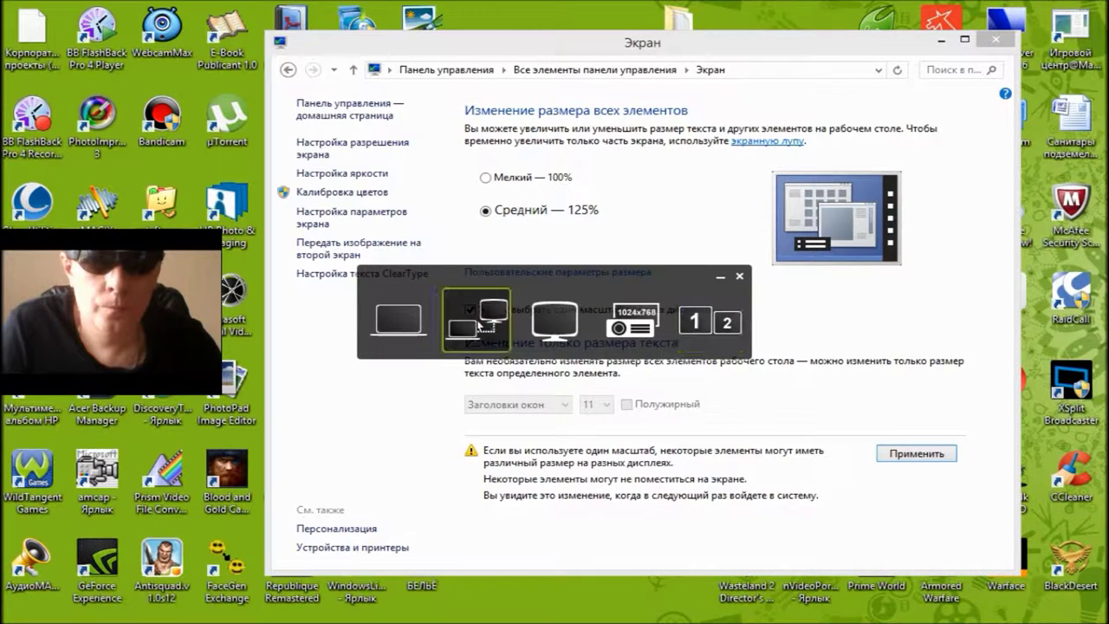
{"action": "left_click", "coordinate": [479, 325]}
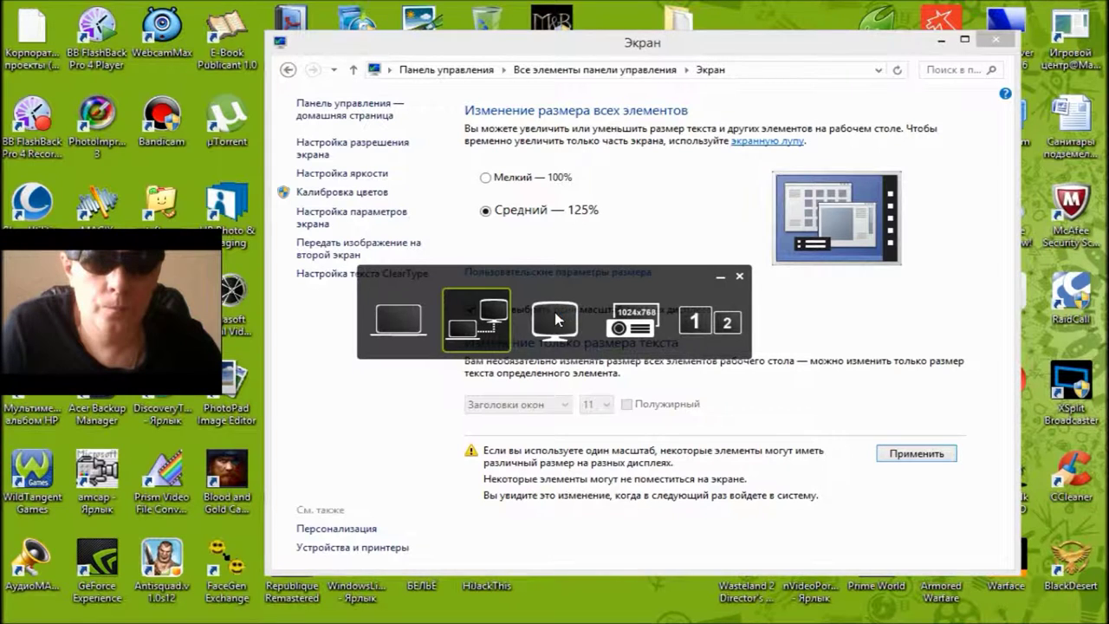
Go through the projection switcher's numbered-display, external-monitor and laptop-only options, and close the switcher
{"action": "key", "text": "Right"}
{"action": "key", "text": "Right"}
{"action": "key", "text": "Right"}
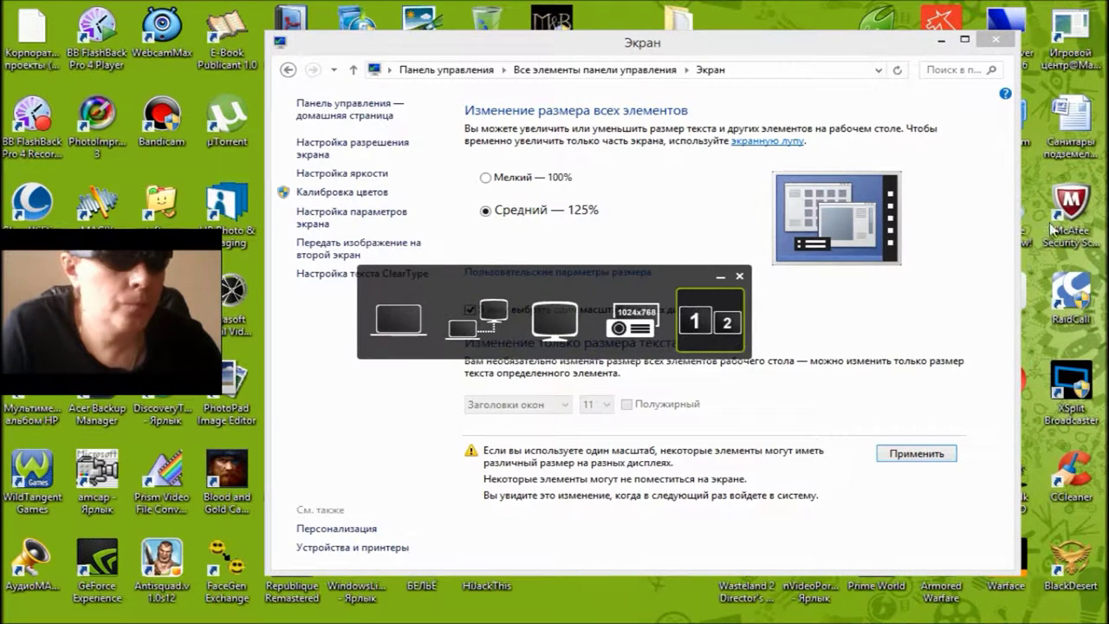
{"action": "key", "text": "Left"}
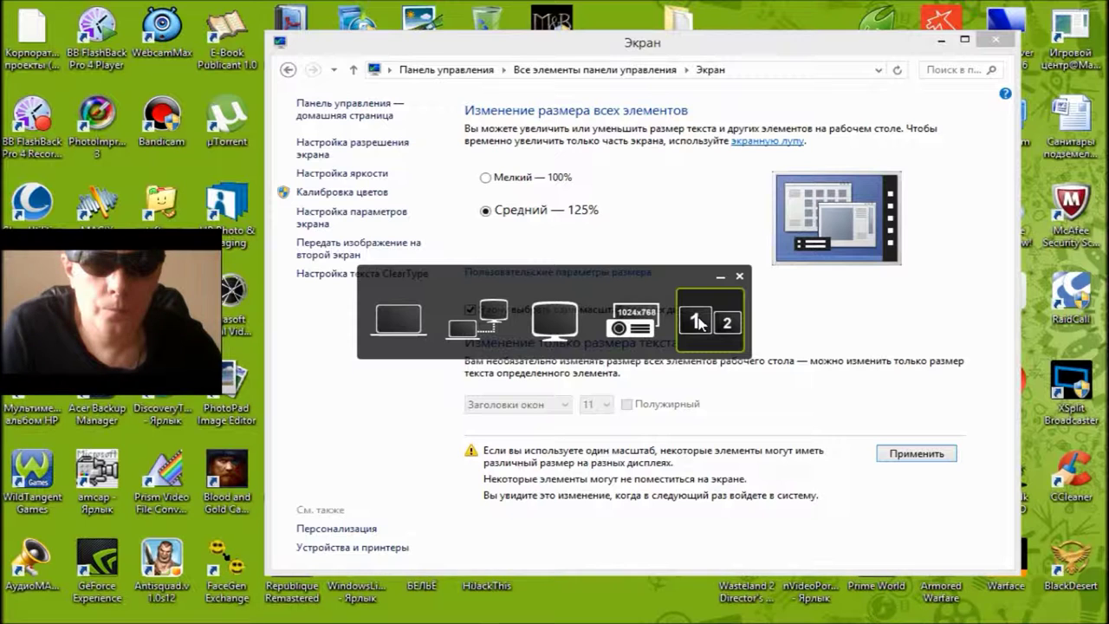
{"action": "left_click", "coordinate": [552, 326]}
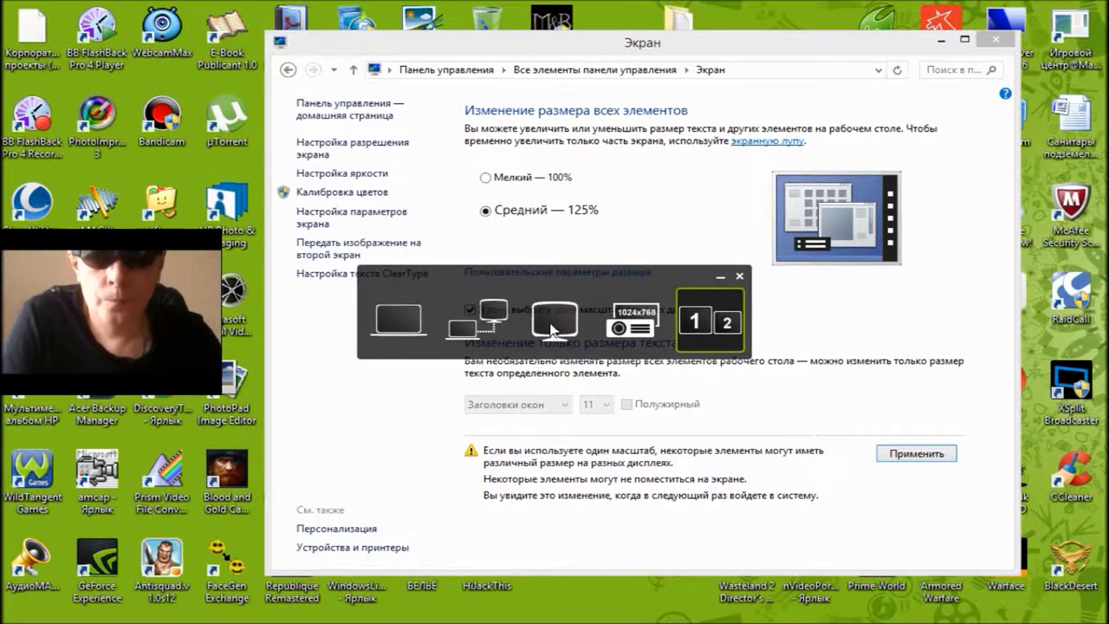
{"action": "left_click", "coordinate": [552, 325]}
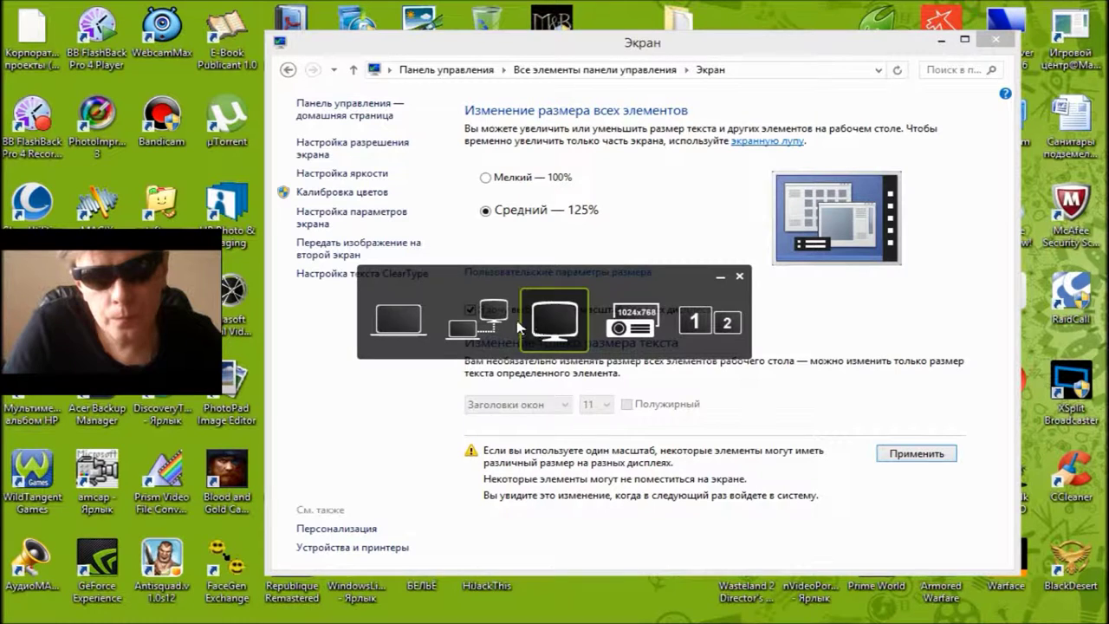
{"action": "left_click", "coordinate": [399, 328]}
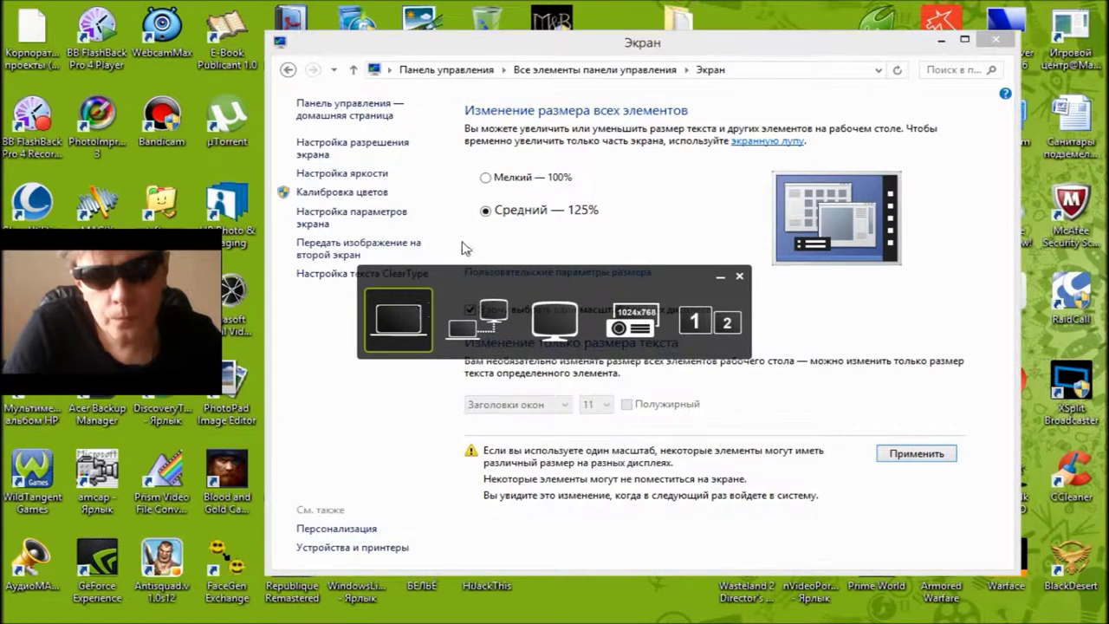
{"action": "left_click", "coordinate": [416, 312]}
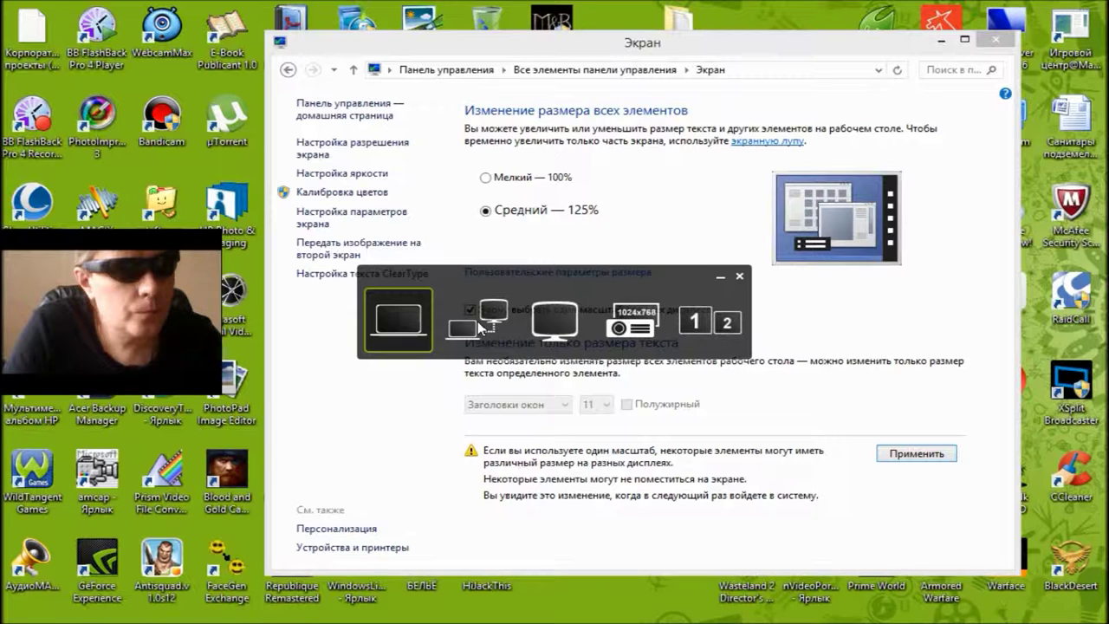
{"action": "left_click", "coordinate": [739, 275]}
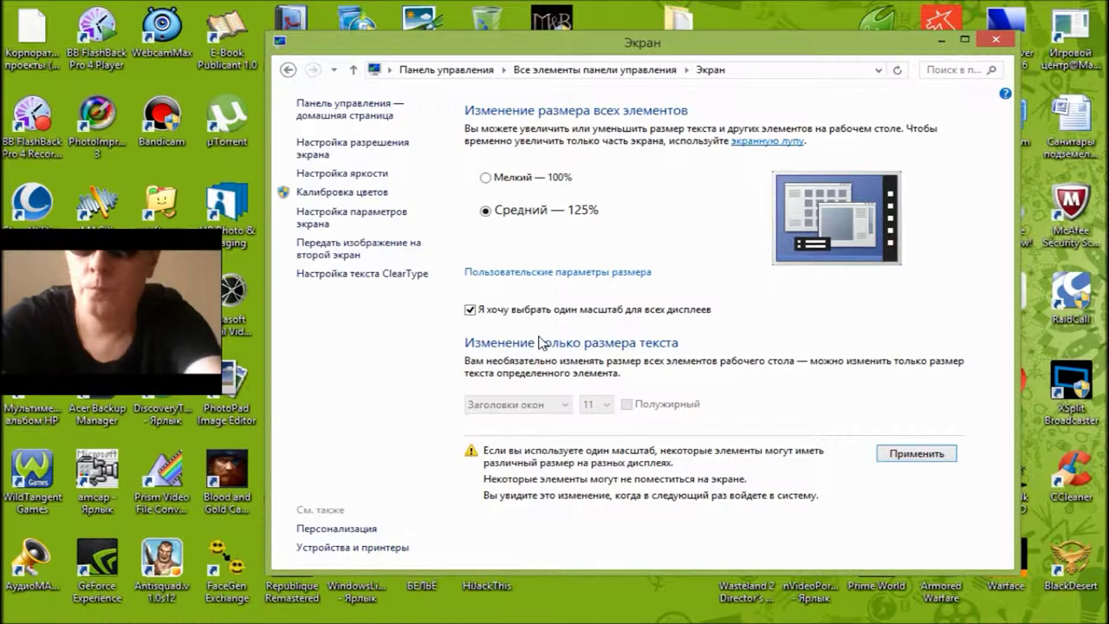
Reopen the projection switcher, step to the external monitor and numbered 1–2 display options, and close it
{"action": "key", "text": "super+p"}
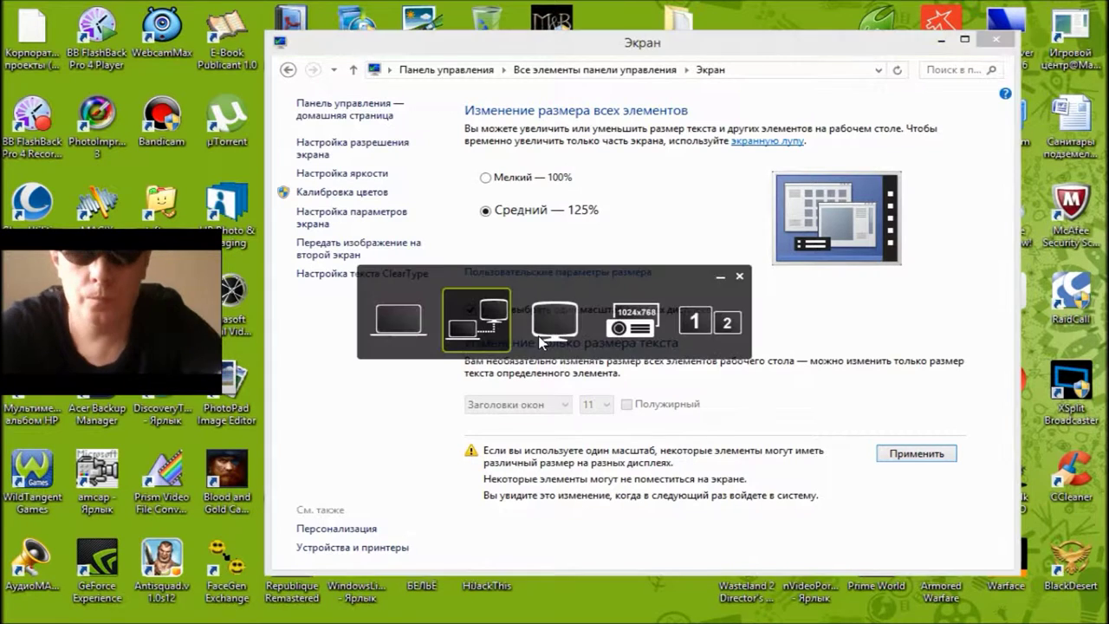
{"action": "key", "text": "super+p"}
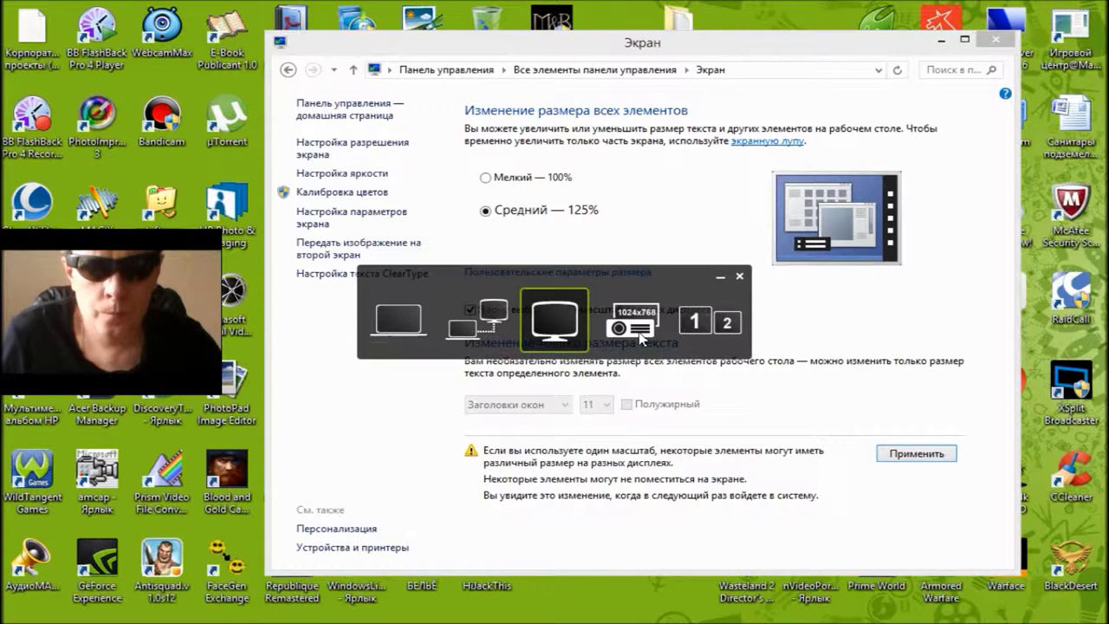
{"action": "left_click", "coordinate": [723, 322]}
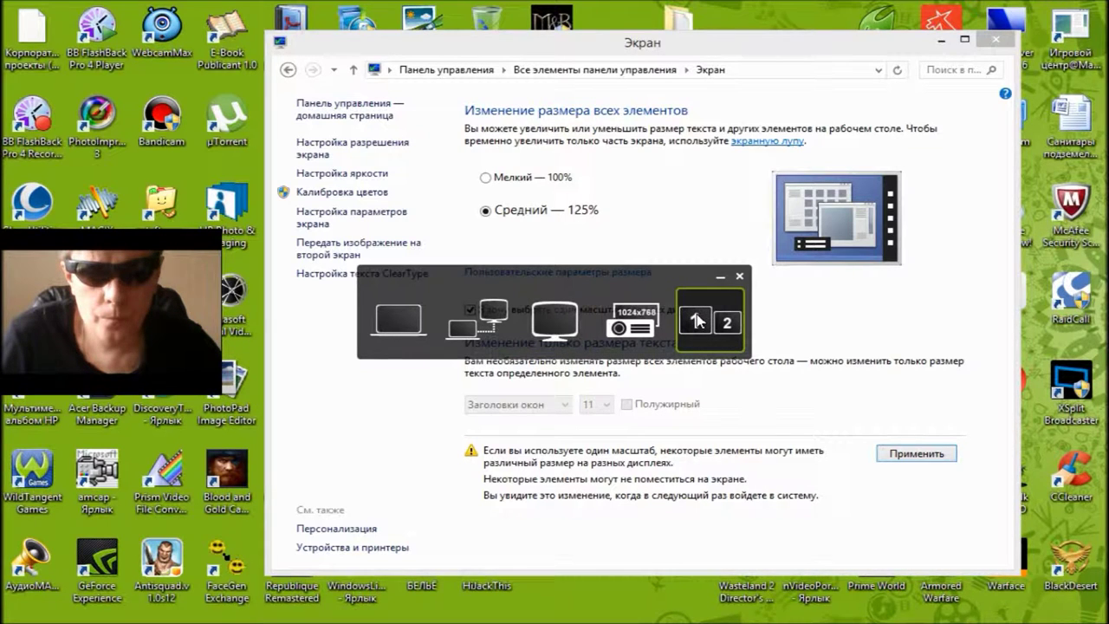
{"action": "left_click", "coordinate": [739, 276]}
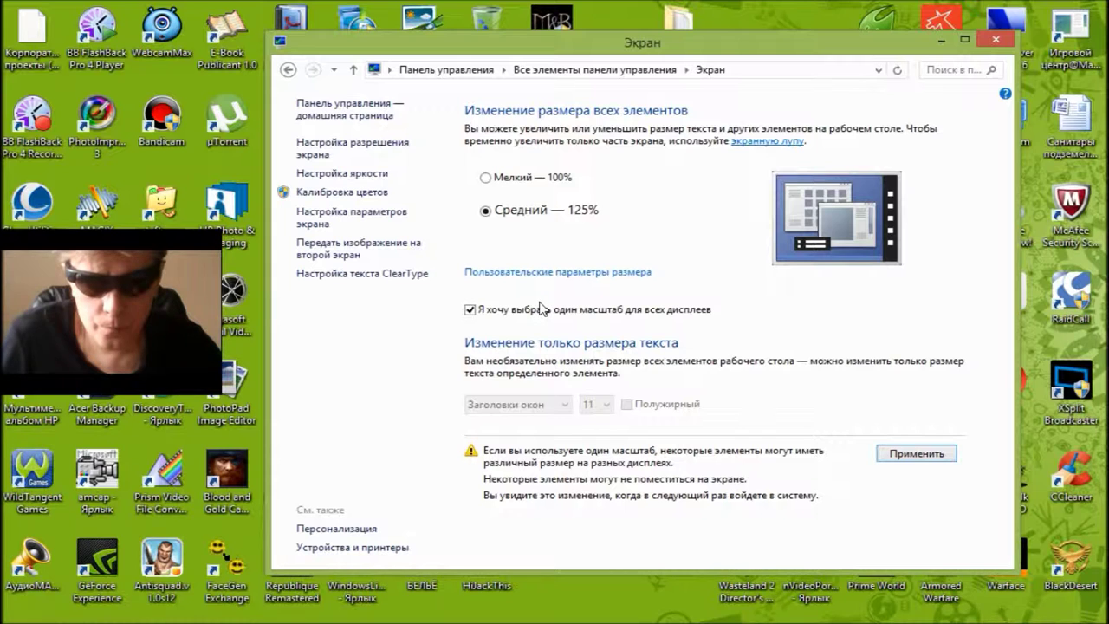
Look through the custom scaling, screen resolution and brightness settings, returning to the Display page
{"action": "left_click", "coordinate": [559, 273]}
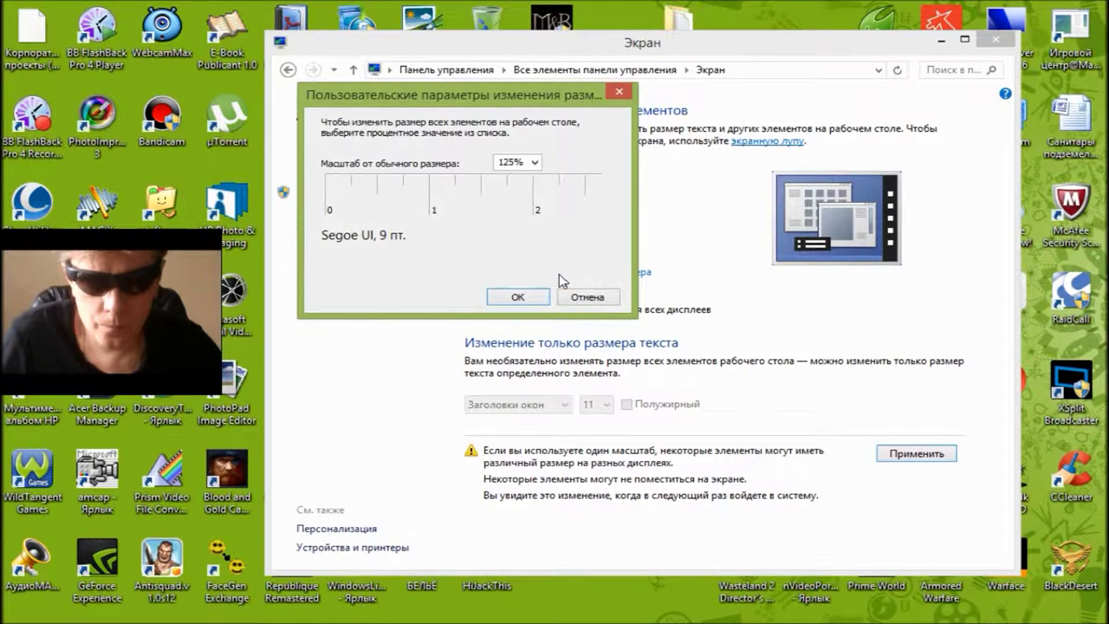
{"action": "left_click", "coordinate": [620, 92]}
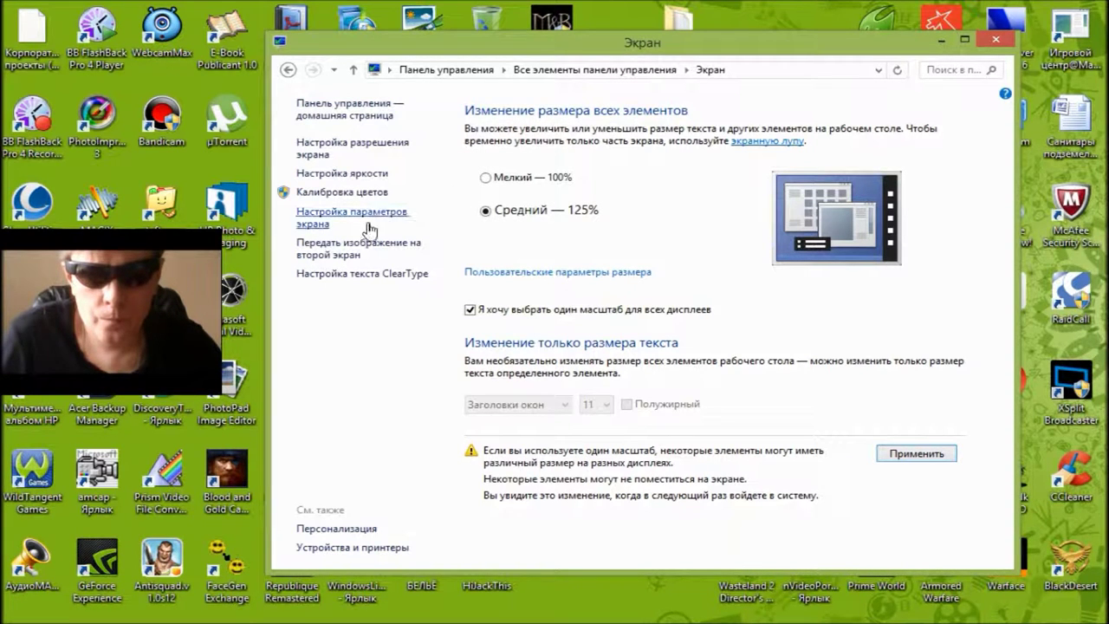
{"action": "left_click", "coordinate": [331, 147]}
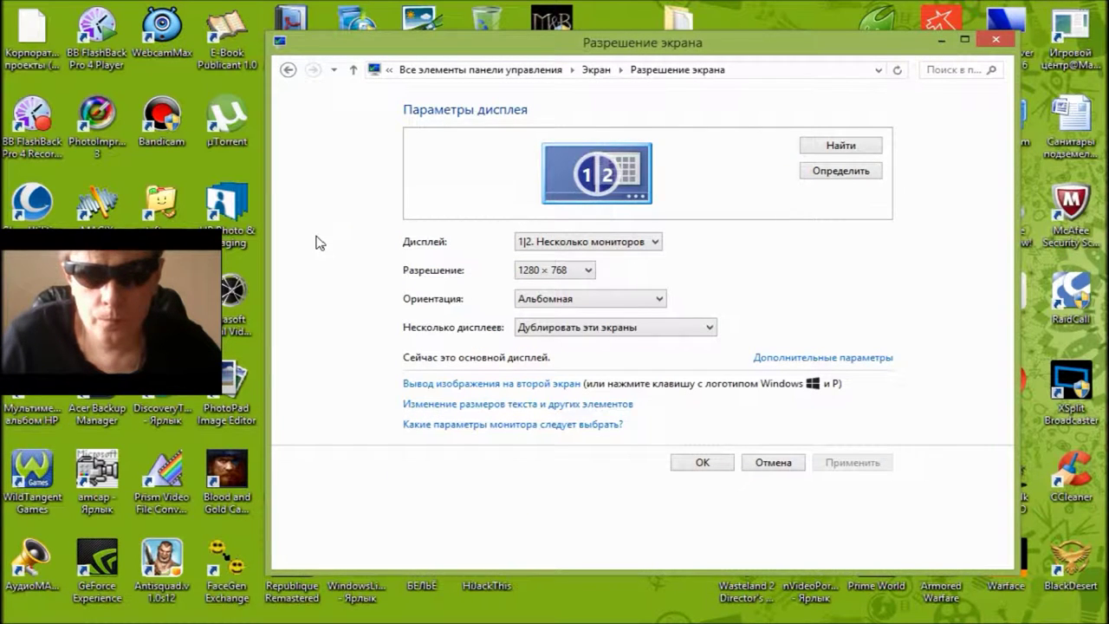
{"action": "left_click", "coordinate": [287, 69]}
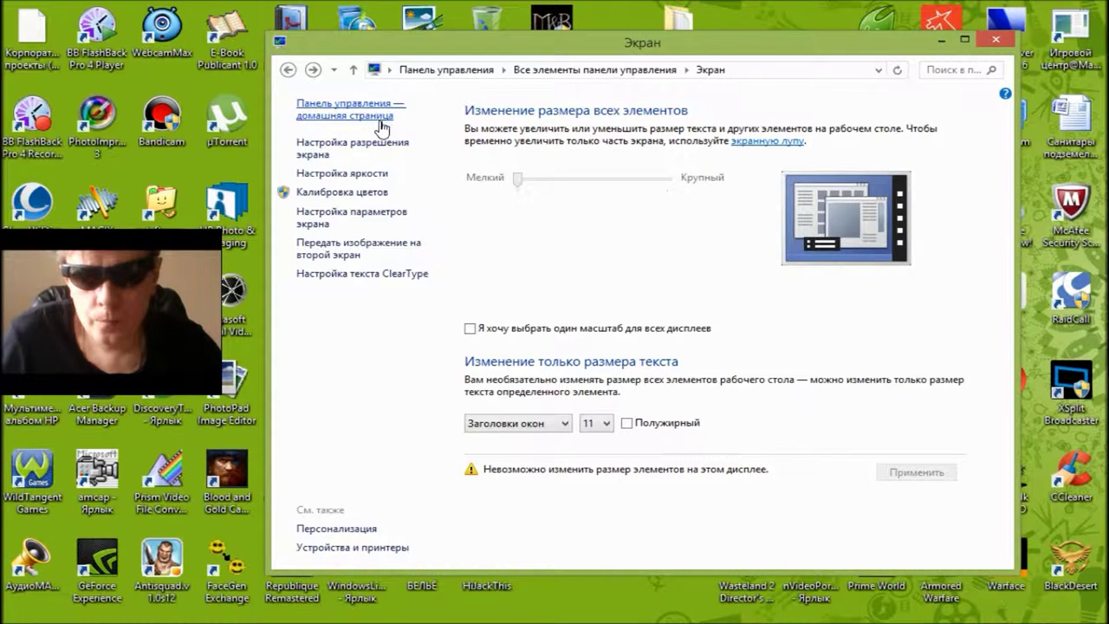
{"action": "left_click", "coordinate": [359, 175]}
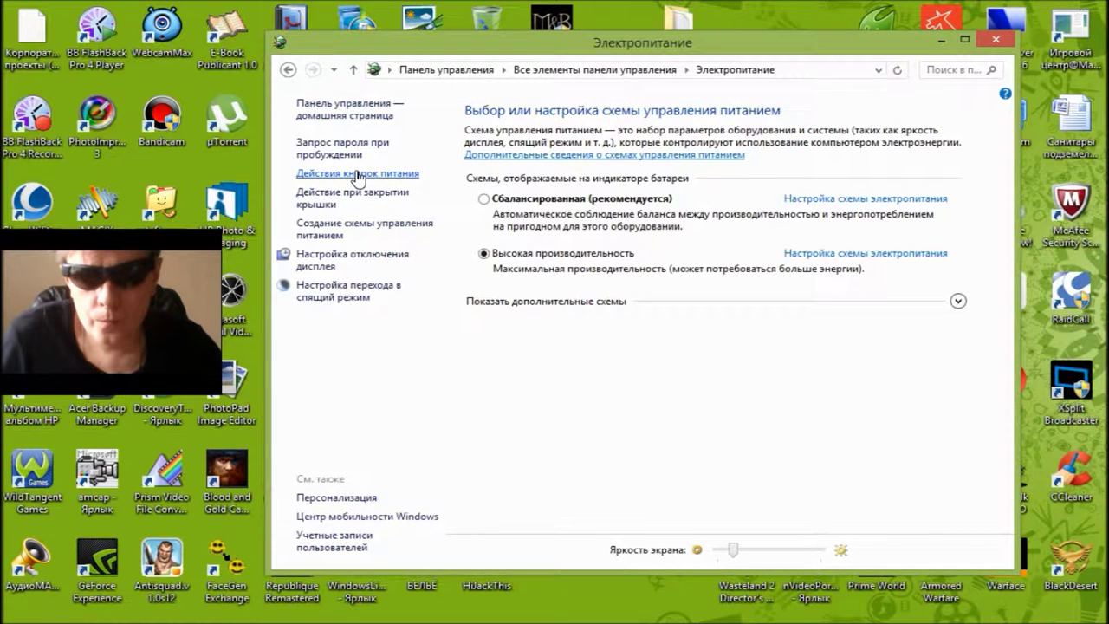
{"action": "left_click", "coordinate": [288, 69]}
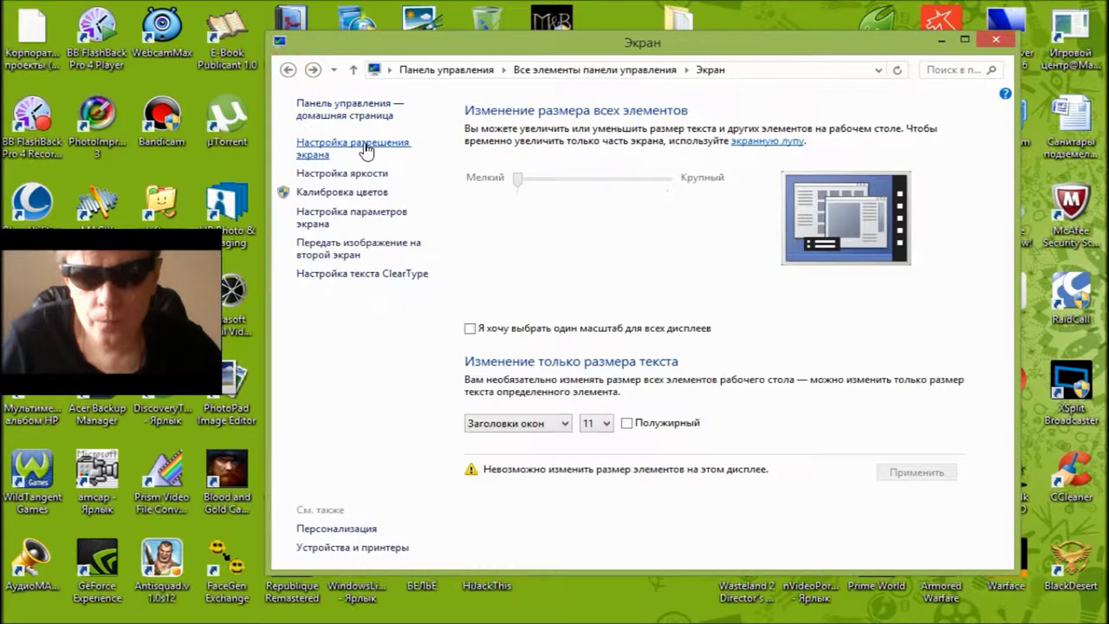
Open the screen resolution settings and examine the available choices for display, resolution and orientation
{"action": "left_click", "coordinate": [365, 149]}
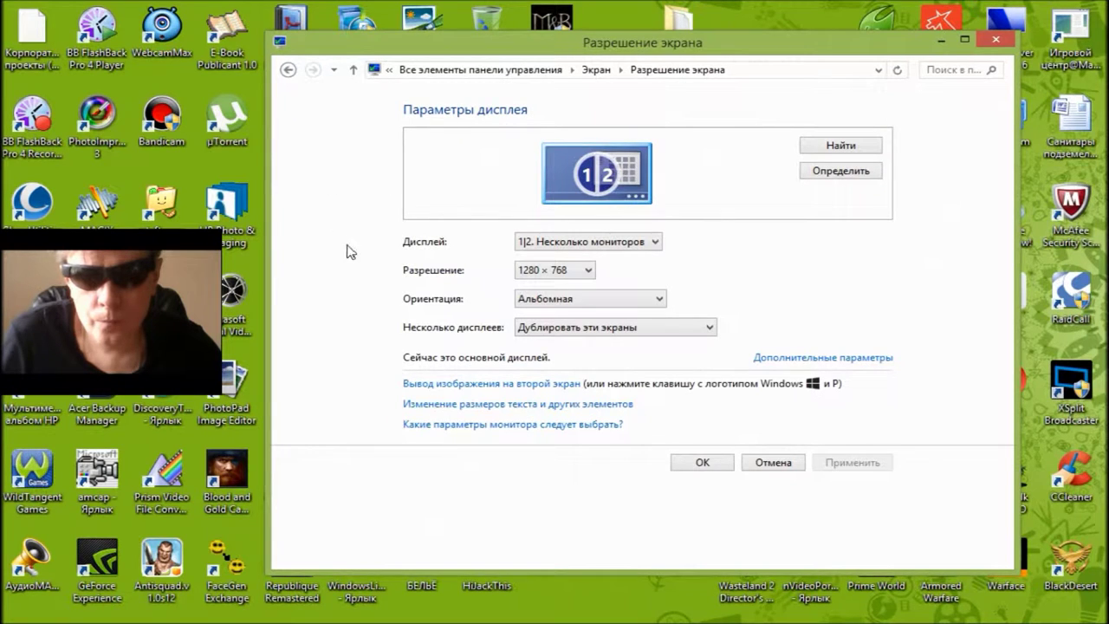
{"action": "left_click", "coordinate": [656, 245]}
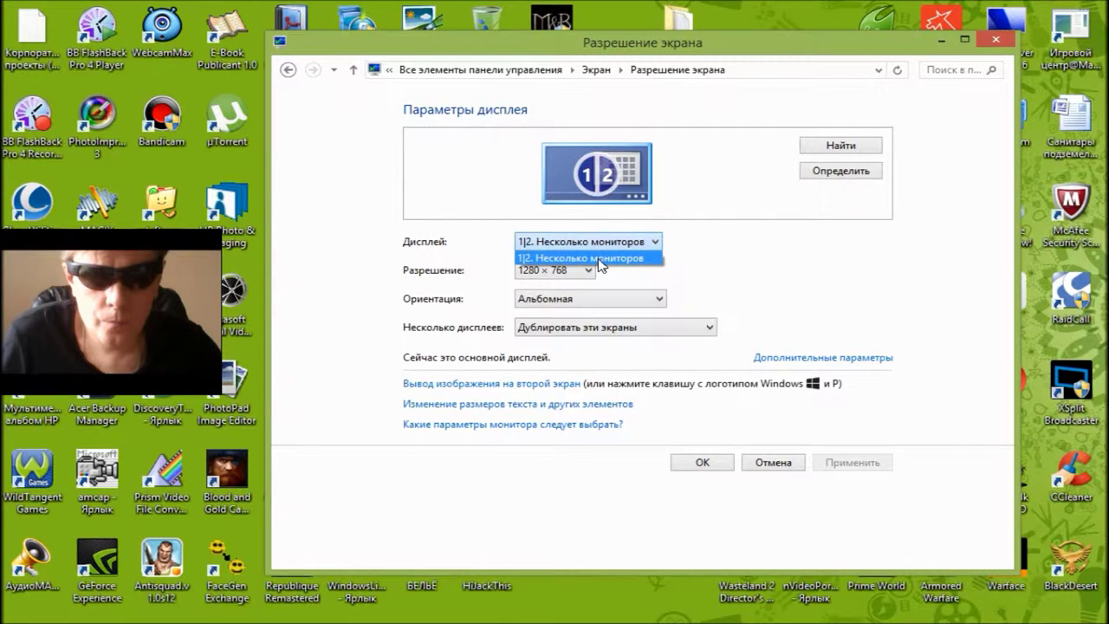
{"action": "left_click", "coordinate": [690, 250]}
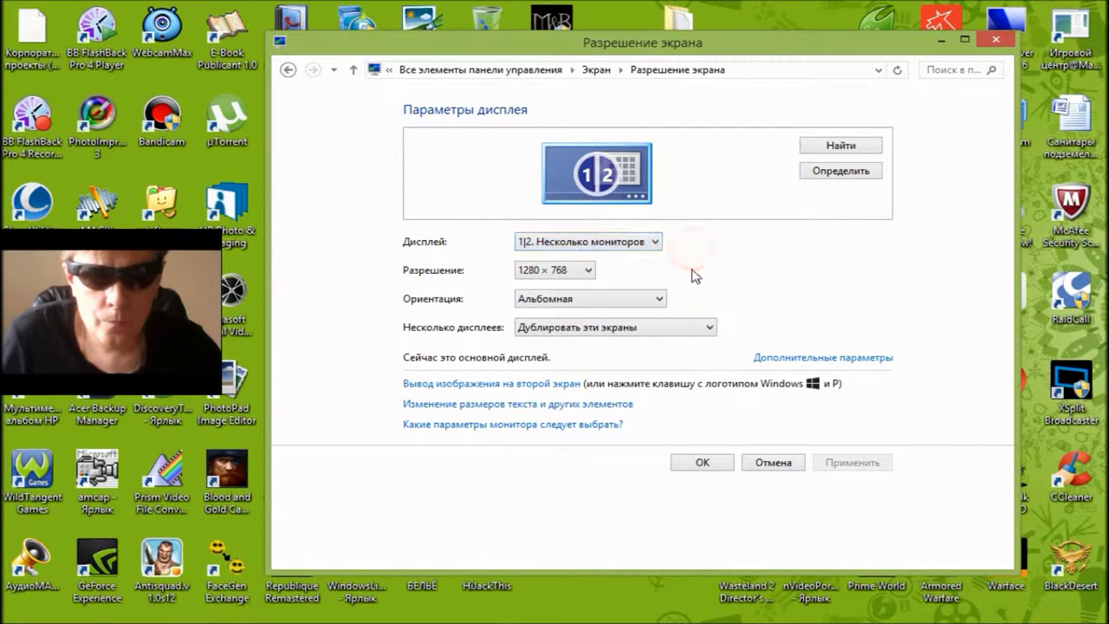
{"action": "left_click", "coordinate": [589, 271]}
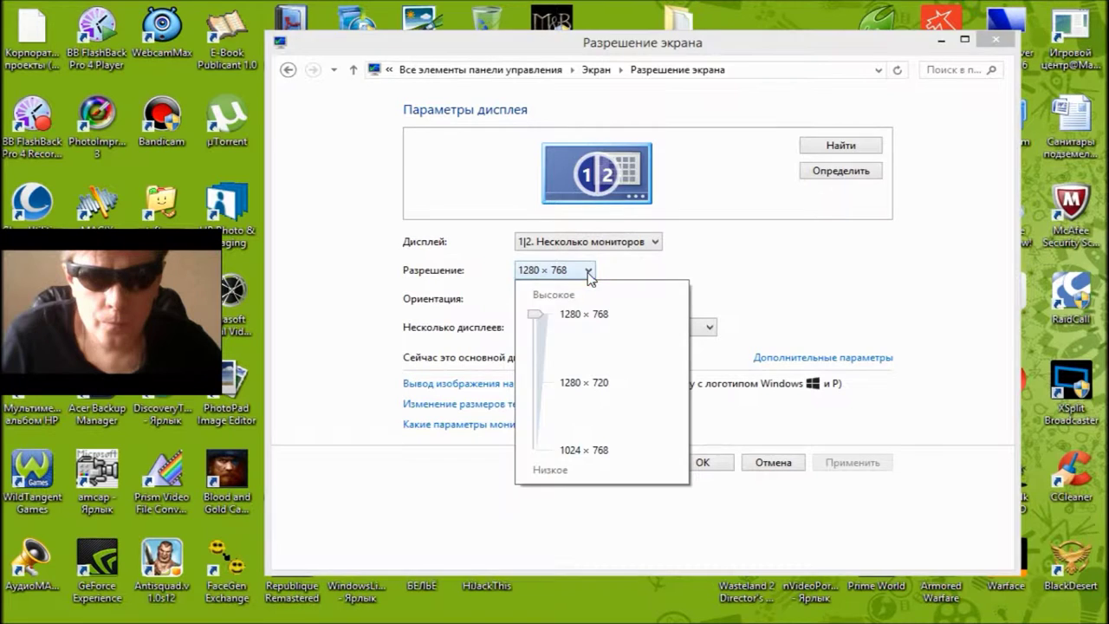
{"action": "left_click", "coordinate": [589, 273]}
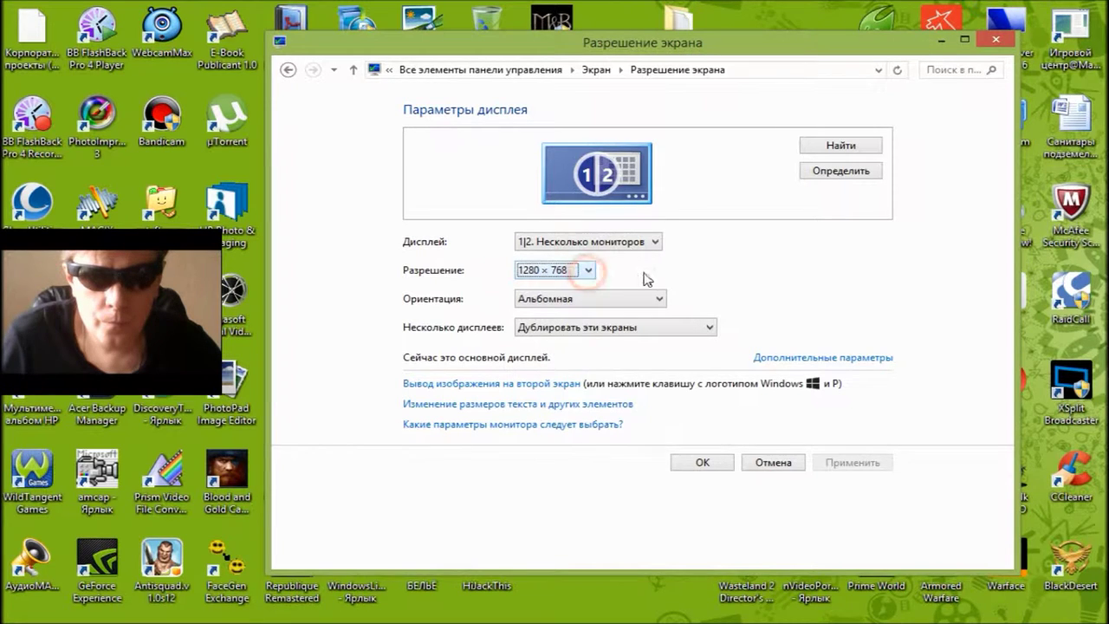
{"action": "left_click", "coordinate": [588, 271]}
{"action": "left_click", "coordinate": [589, 272]}
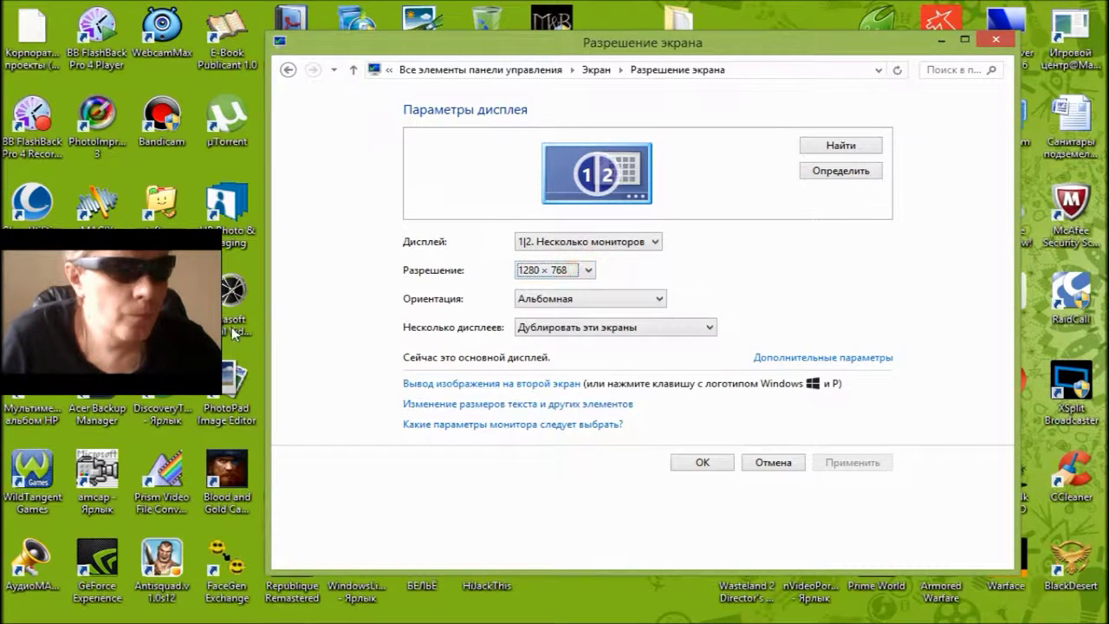
{"action": "left_click", "coordinate": [664, 298]}
{"action": "left_click", "coordinate": [663, 298]}
Set the multiple displays option to extend the screens (Расширить эти экраны)
{"action": "left_click", "coordinate": [707, 330]}
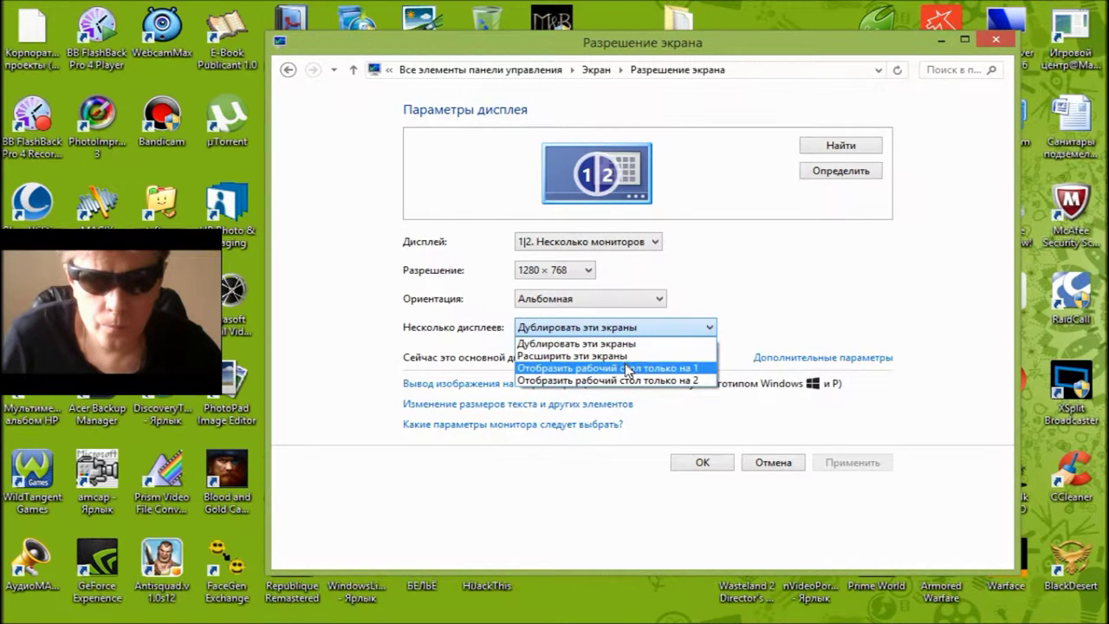
{"action": "left_click", "coordinate": [620, 359]}
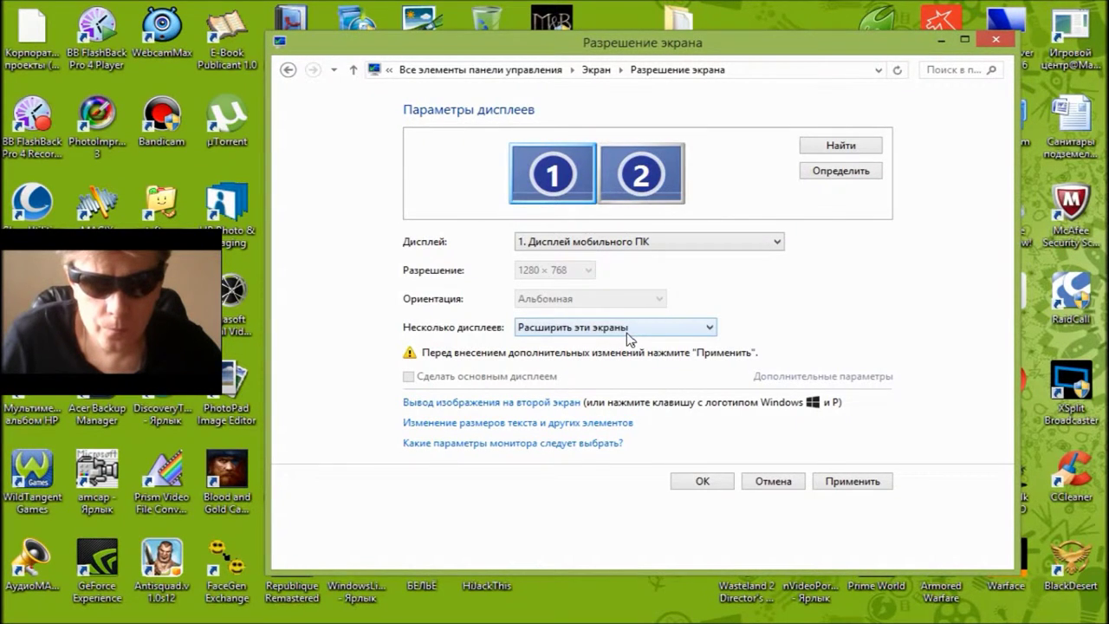
Apply the extended screens setting, keep the changes, and check the list of available displays
{"action": "left_click", "coordinate": [873, 485]}
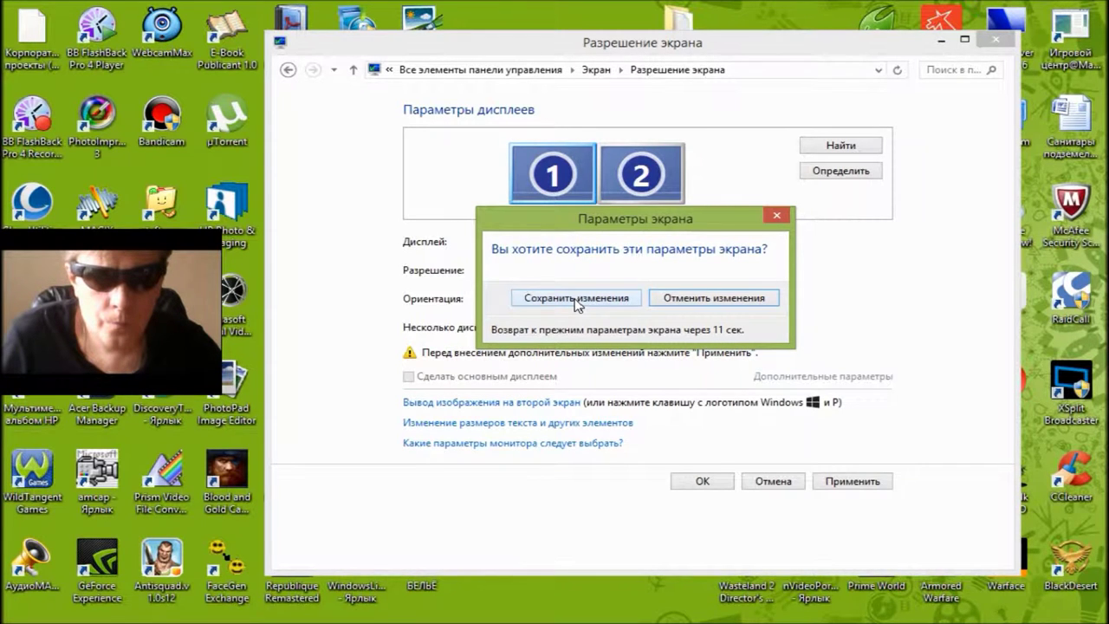
{"action": "left_click", "coordinate": [575, 298]}
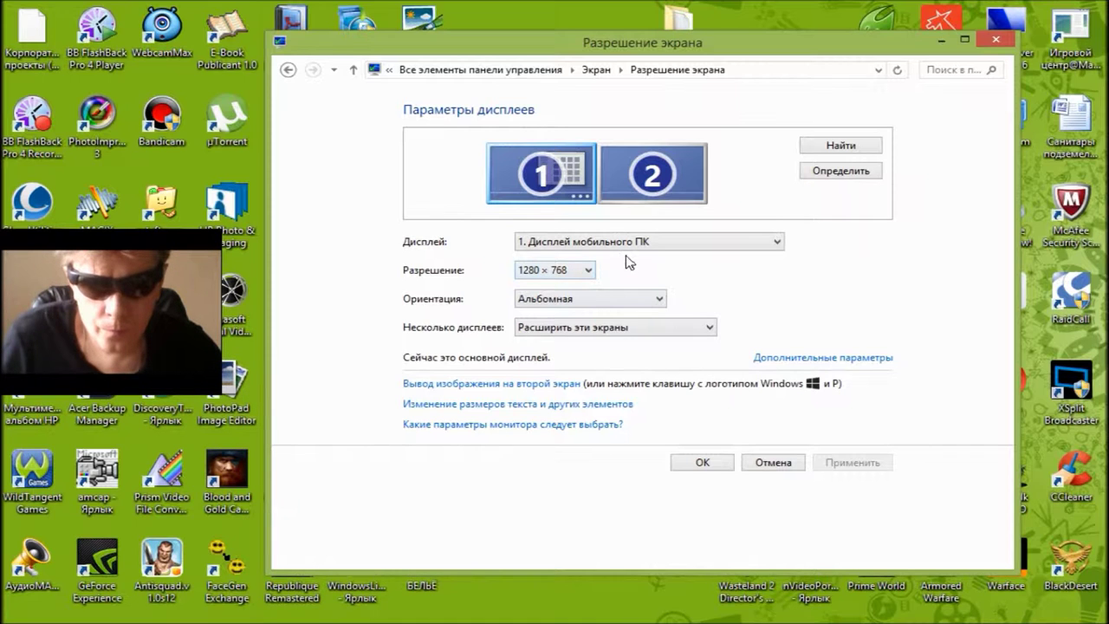
{"action": "left_click", "coordinate": [776, 242]}
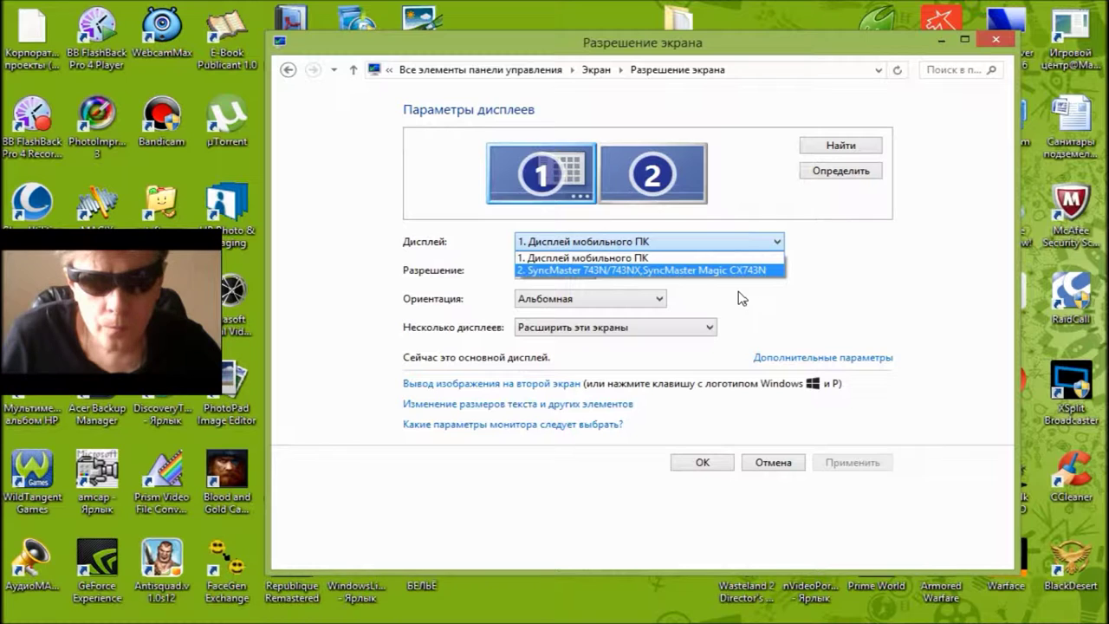
{"action": "left_click", "coordinate": [803, 251]}
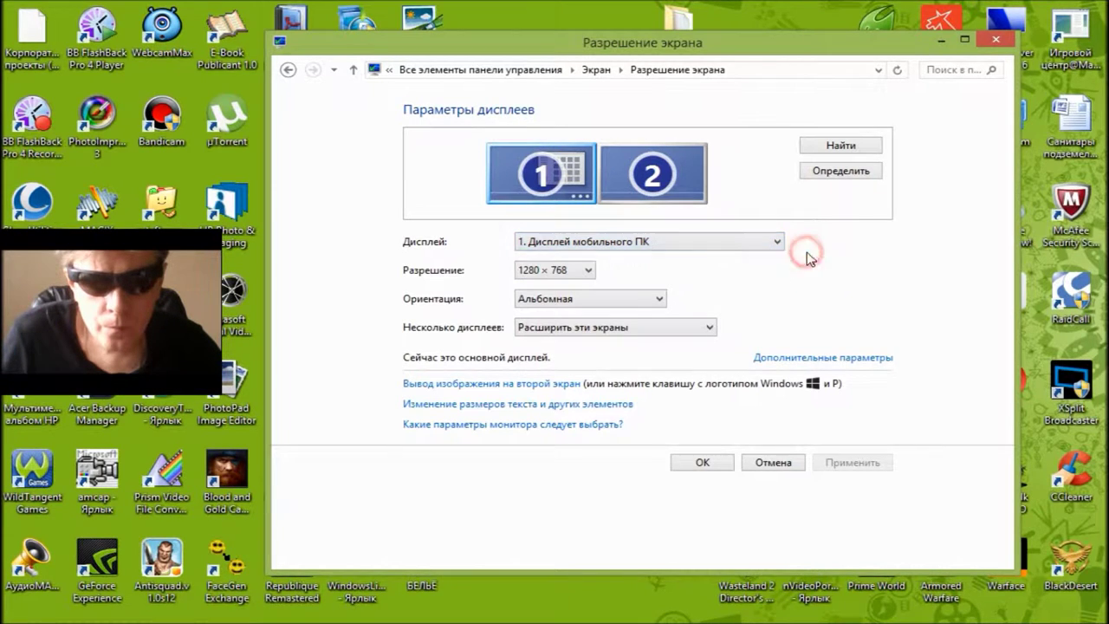
Apply and keep a 1366 × 768 resolution for display 1, and move the displaced desktop icons back onto the first screen
{"action": "left_click", "coordinate": [660, 299]}
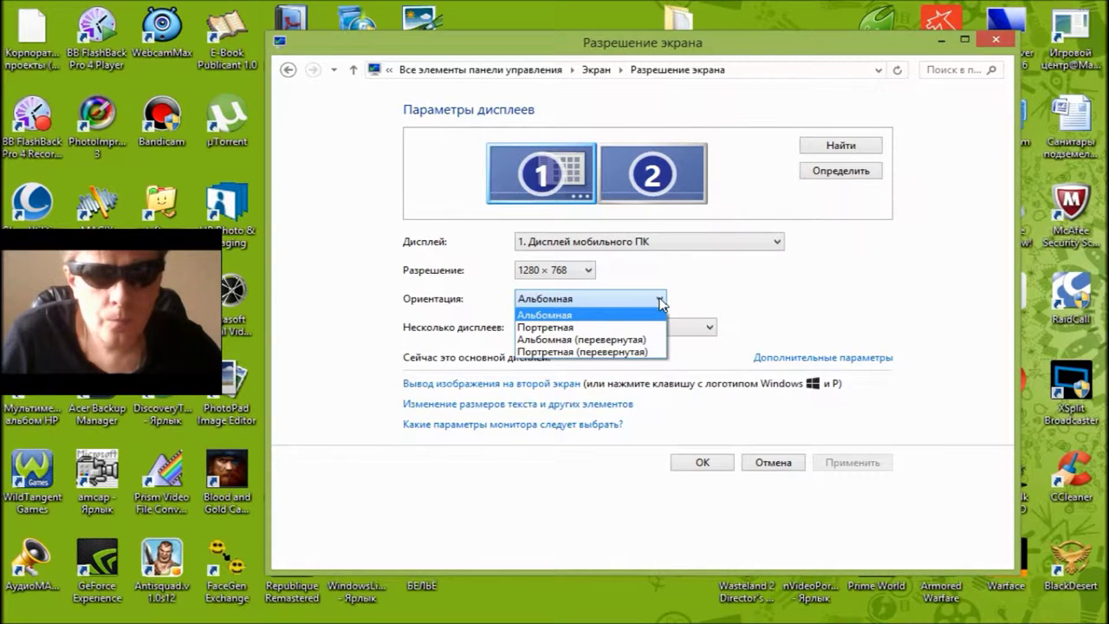
{"action": "left_click", "coordinate": [588, 271]}
{"action": "left_click", "coordinate": [587, 272]}
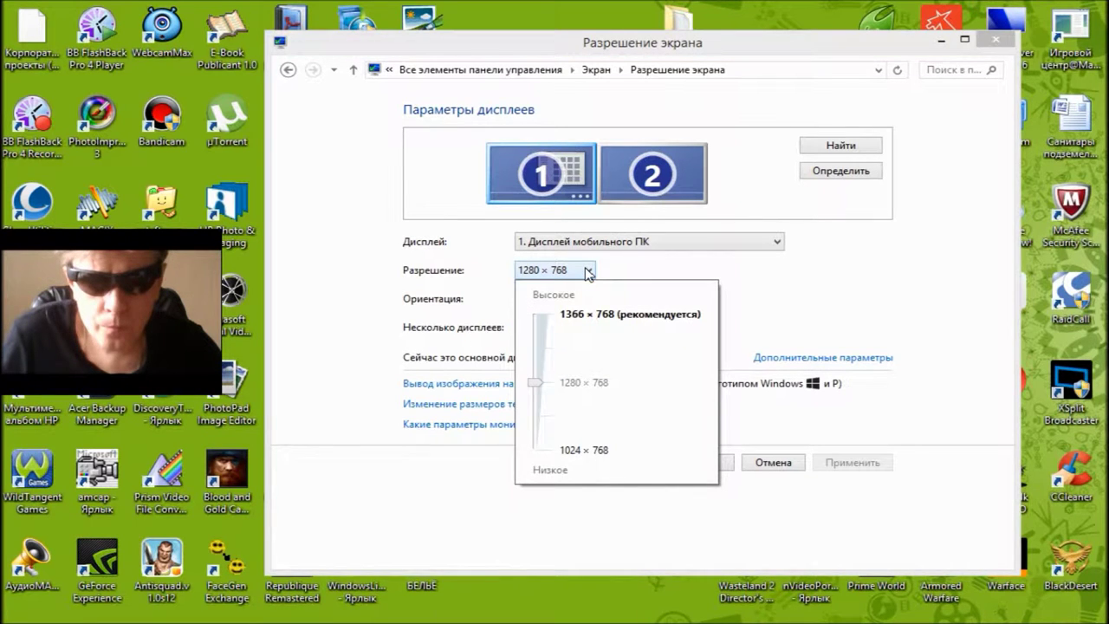
{"action": "left_click", "coordinate": [544, 313]}
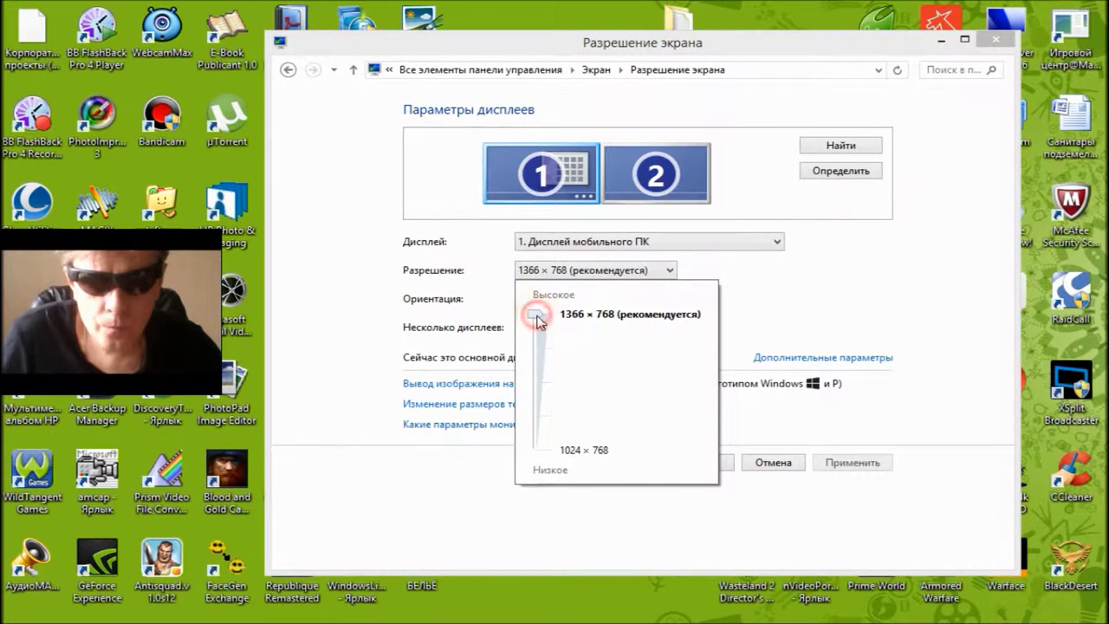
{"action": "left_click", "coordinate": [544, 313]}
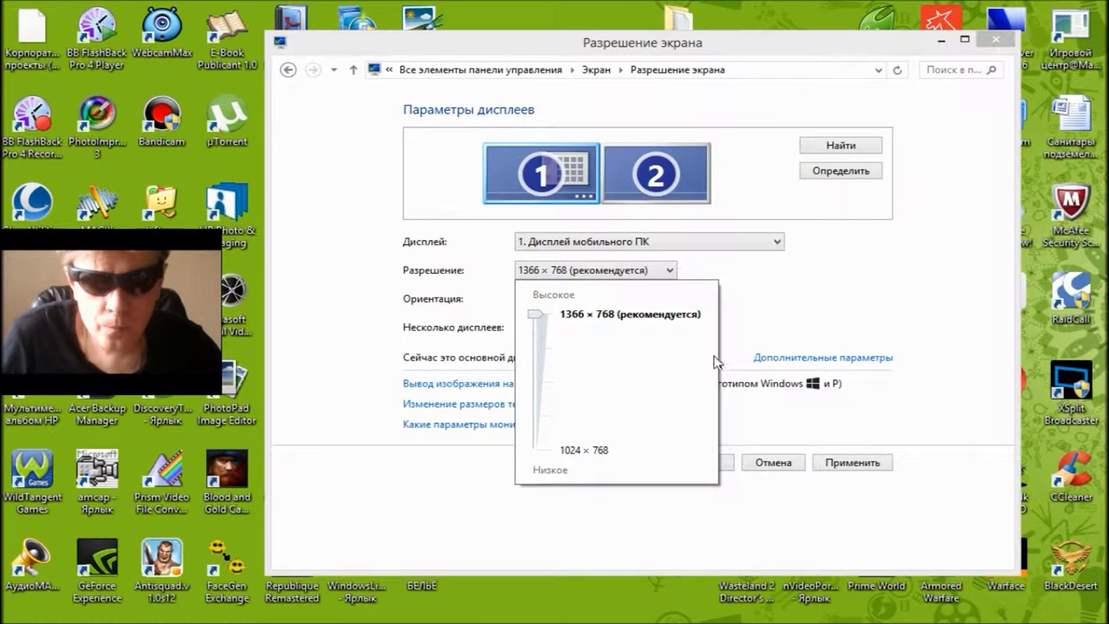
{"action": "left_click", "coordinate": [773, 300]}
{"action": "left_click", "coordinate": [852, 463]}
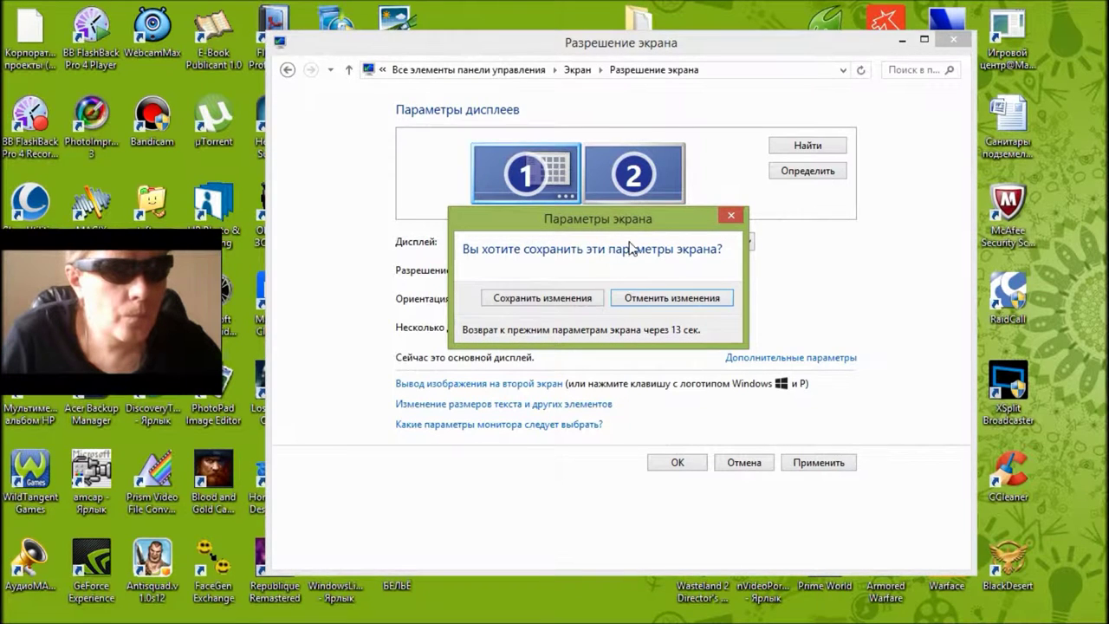
{"action": "left_click", "coordinate": [580, 298]}
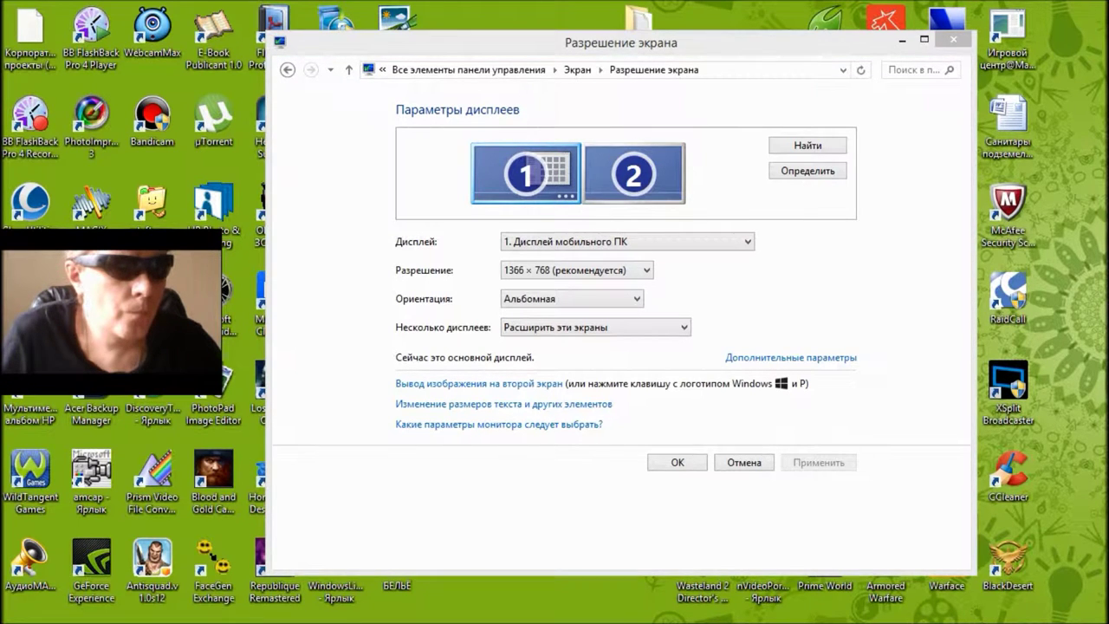
{"action": "left_click_drag", "start_coordinate": [1105, 53], "coordinate": [1070, 35]}
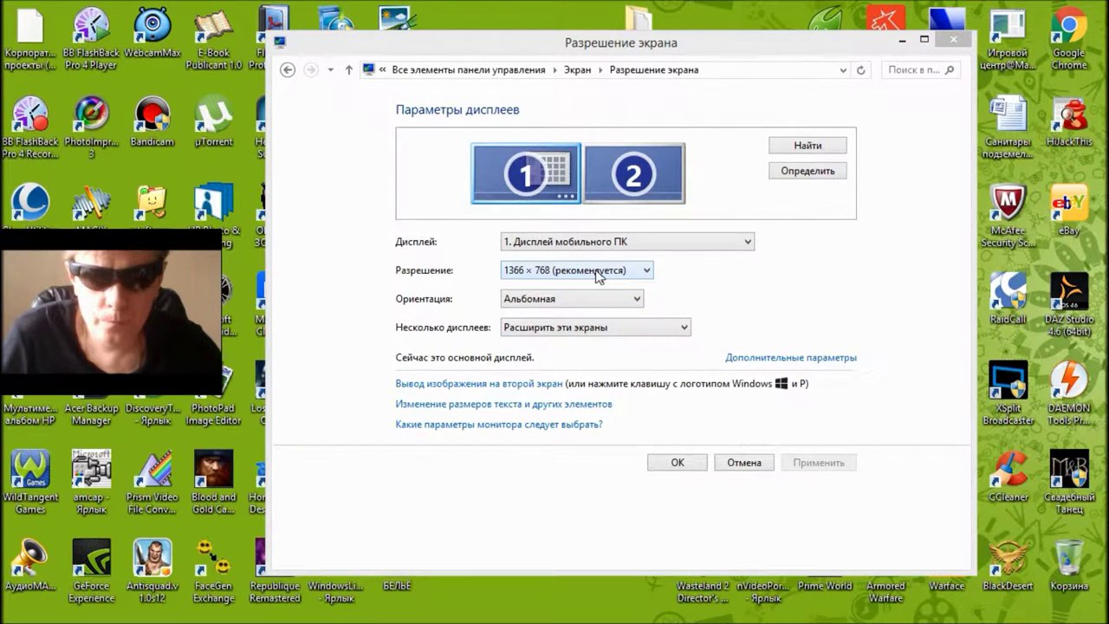
Set display 2 (SyncMaster) to the recommended 1280 × 1024 resolution, apply it and keep the changes
{"action": "left_click", "coordinate": [614, 201]}
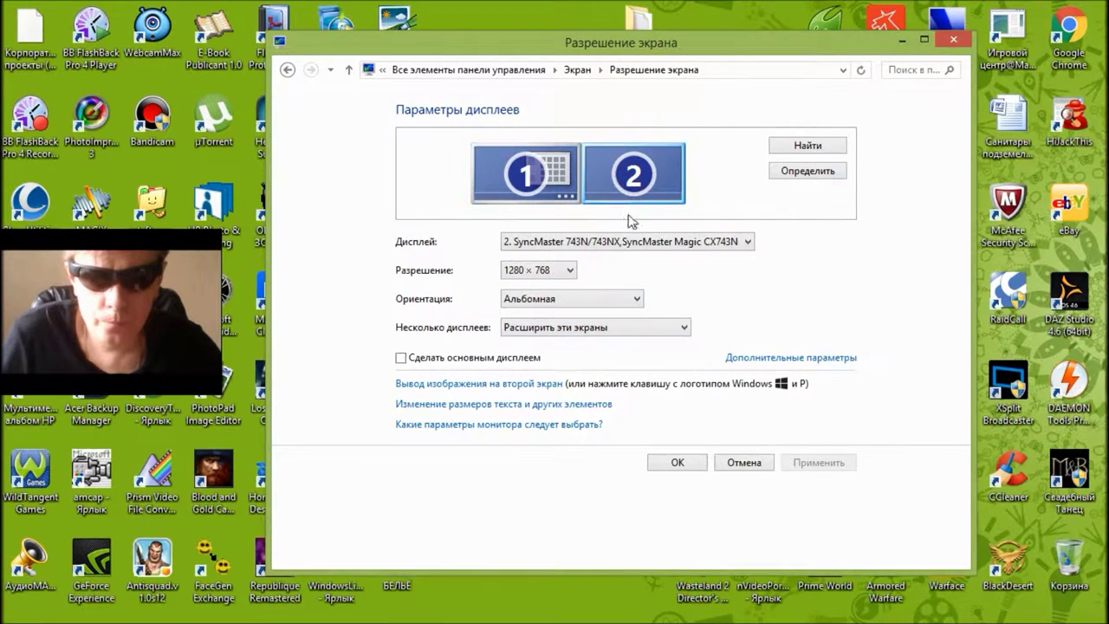
{"action": "left_click", "coordinate": [574, 272]}
{"action": "left_click", "coordinate": [525, 317]}
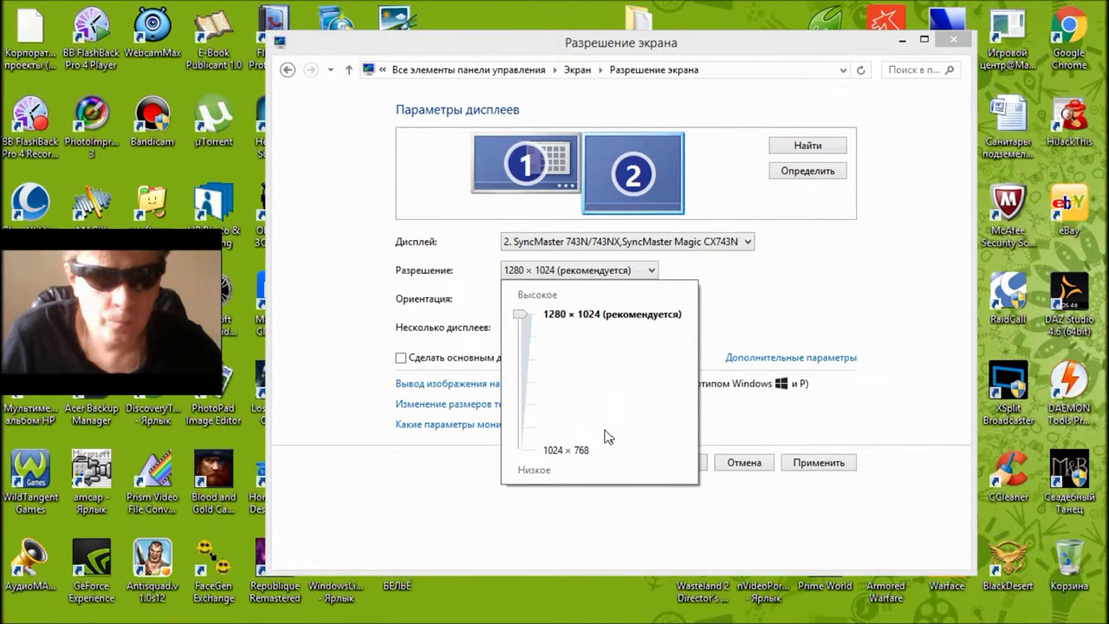
{"action": "left_click", "coordinate": [756, 426]}
{"action": "left_click", "coordinate": [823, 466]}
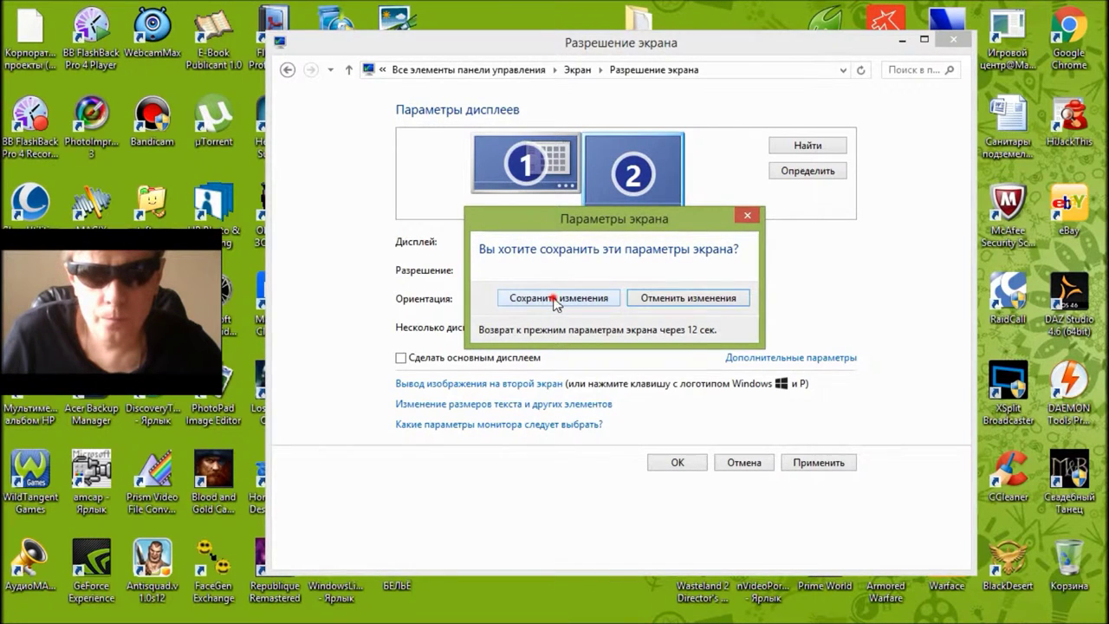
{"action": "left_click", "coordinate": [553, 298]}
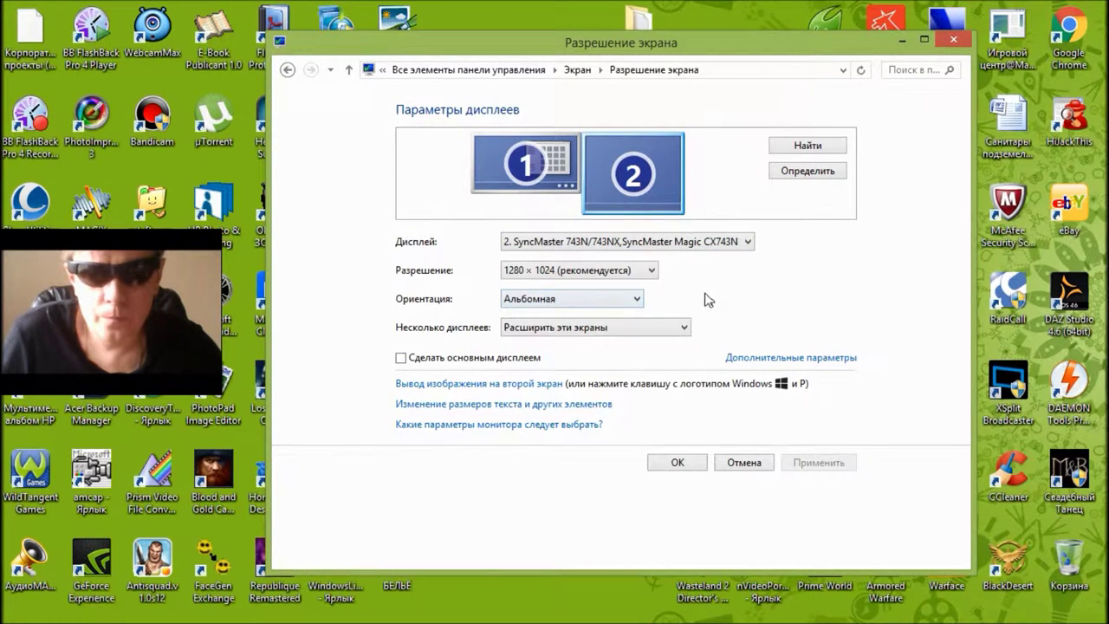
Compare the settings of displays 1 and 2 by selecting each in turn, ending on display 1
{"action": "left_click", "coordinate": [508, 168]}
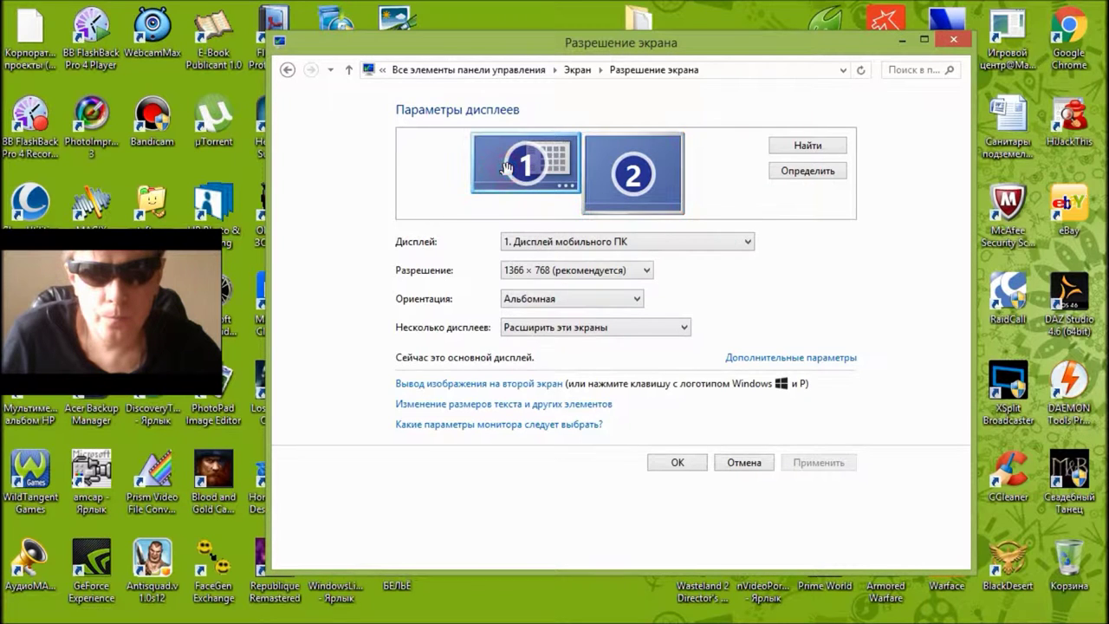
{"action": "left_click", "coordinate": [637, 186]}
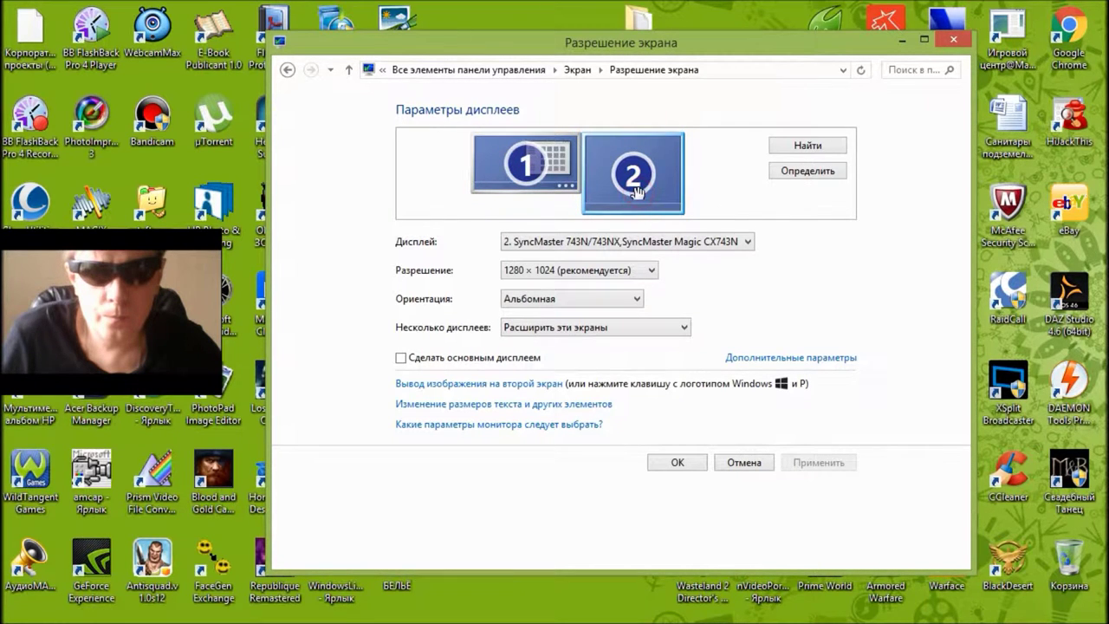
{"action": "left_click", "coordinate": [509, 168]}
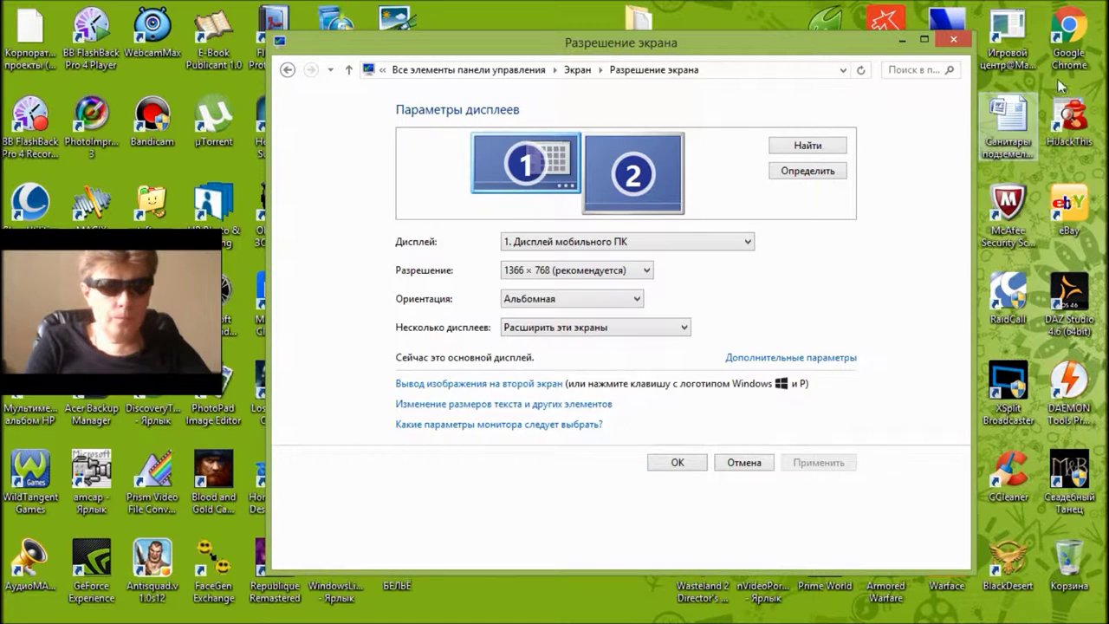
Open the Windows settings pane (Параметры), check the brightness control, and dismiss the pane
{"action": "mouse_move", "coordinate": [1107, 2]}
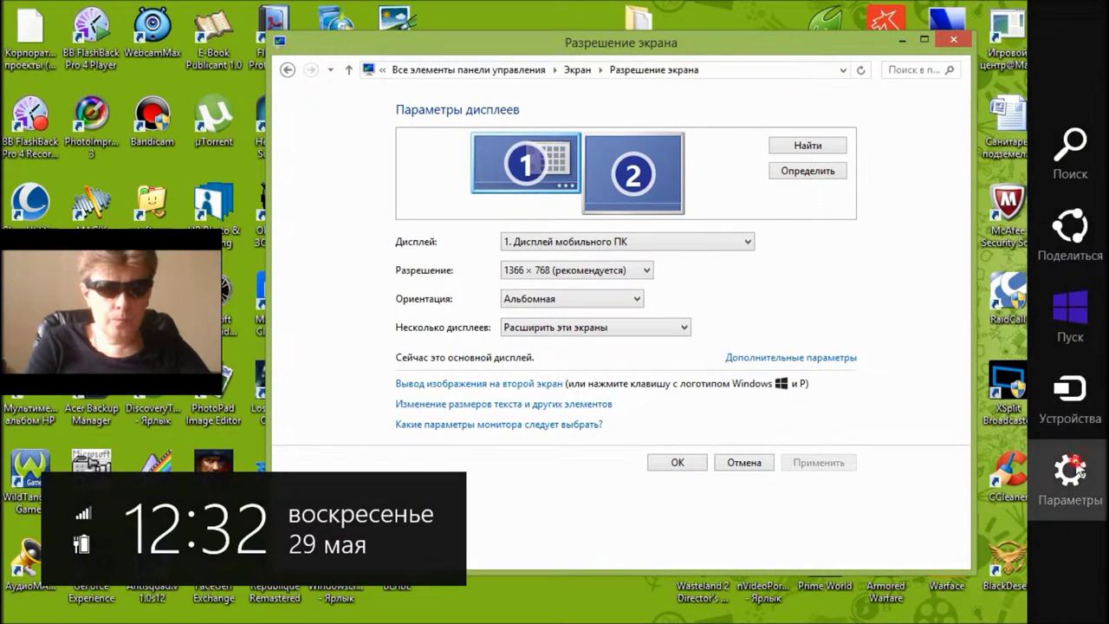
{"action": "left_click", "coordinate": [1080, 470]}
{"action": "left_click", "coordinate": [1044, 429]}
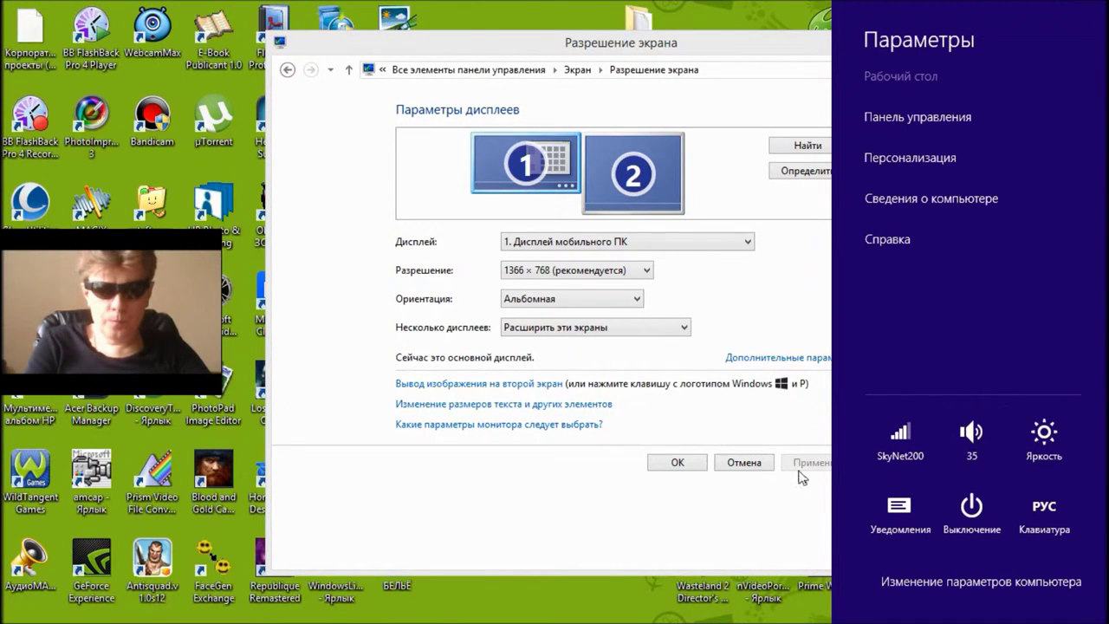
{"action": "left_click", "coordinate": [730, 509]}
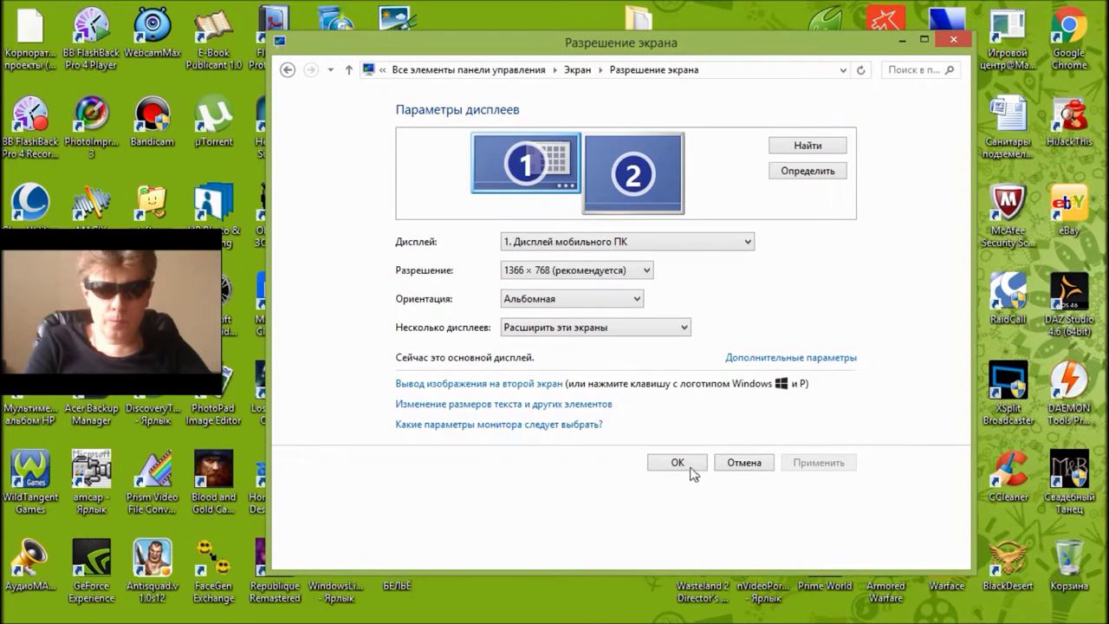
Confirm the resolution settings, move the Display window (Экран) onto the second monitor and back, and close it
{"action": "left_click", "coordinate": [678, 462]}
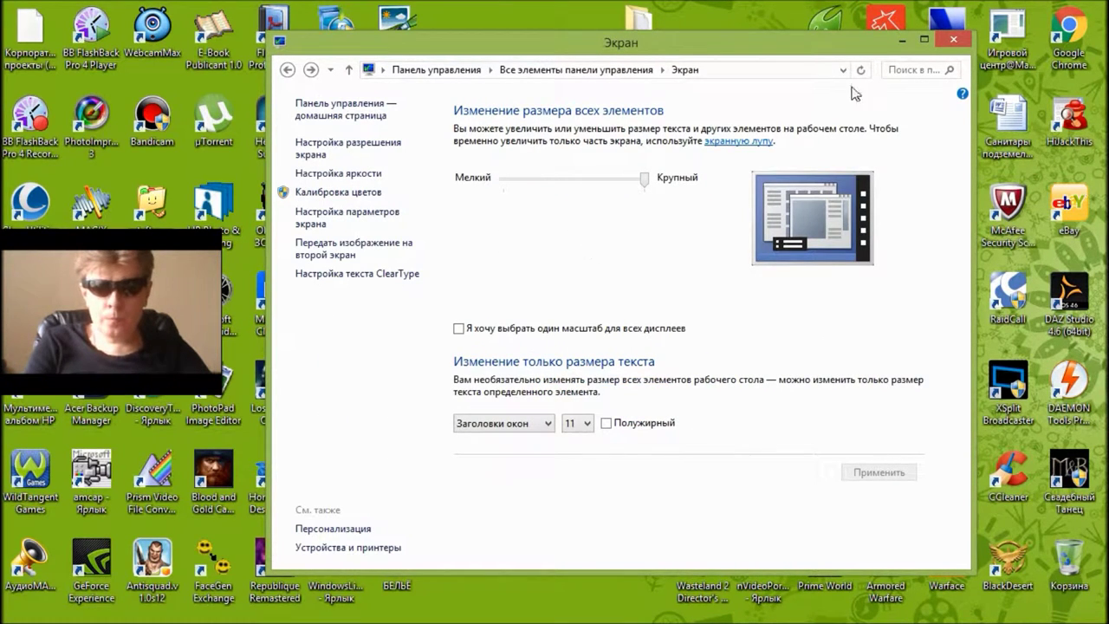
{"action": "left_click_drag", "start_coordinate": [582, 47], "coordinate": [1108, 31]}
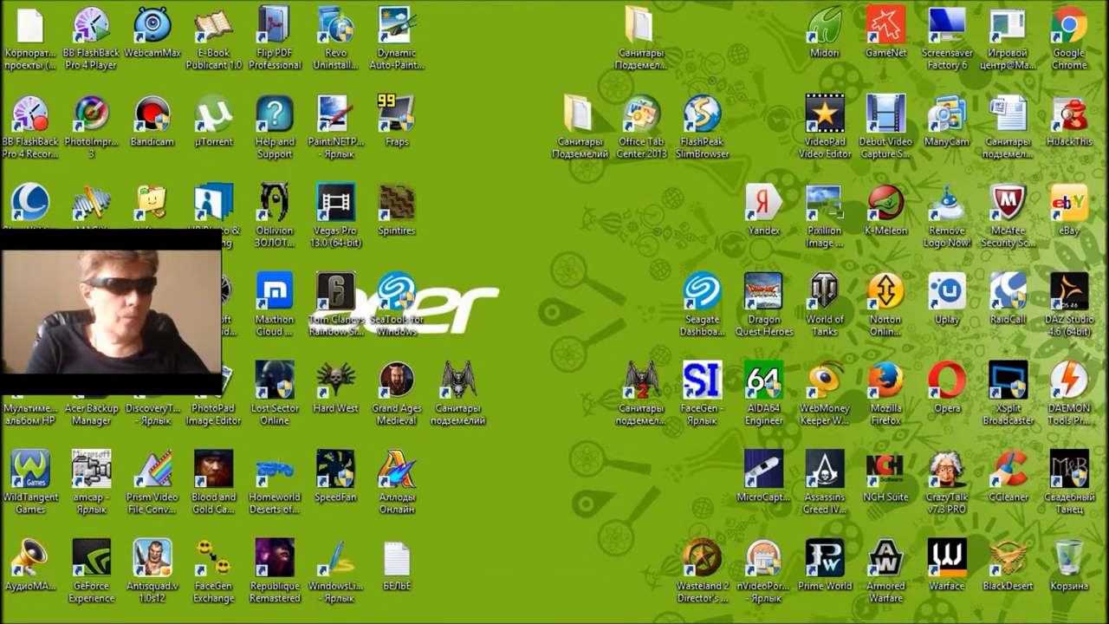
{"action": "left_click_drag", "start_coordinate": [1108, 147], "coordinate": [476, 55]}
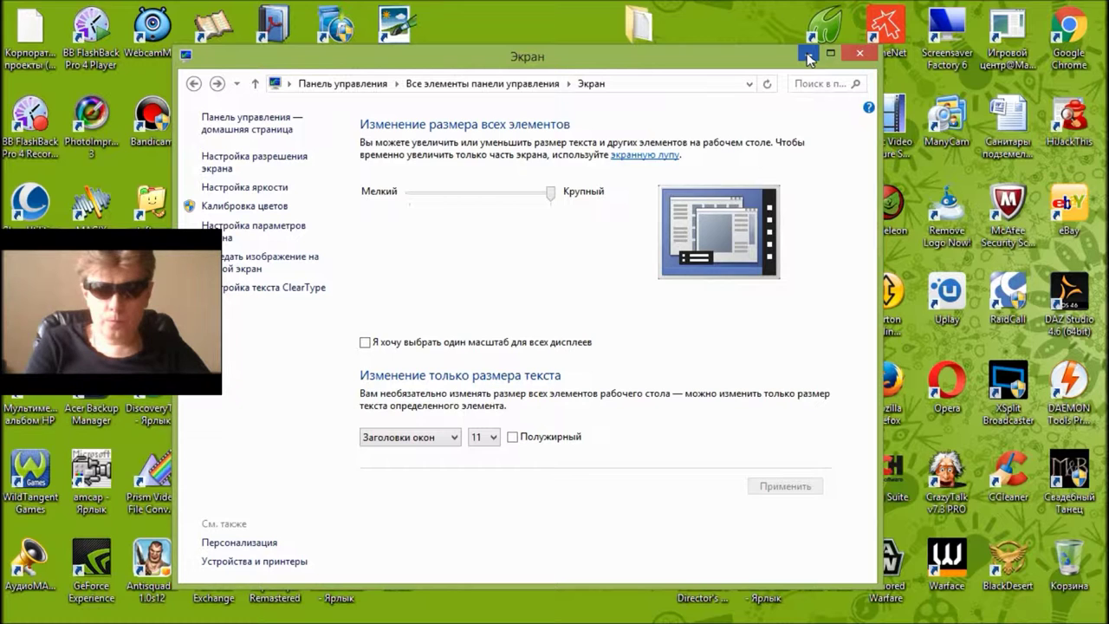
{"action": "left_click", "coordinate": [859, 54]}
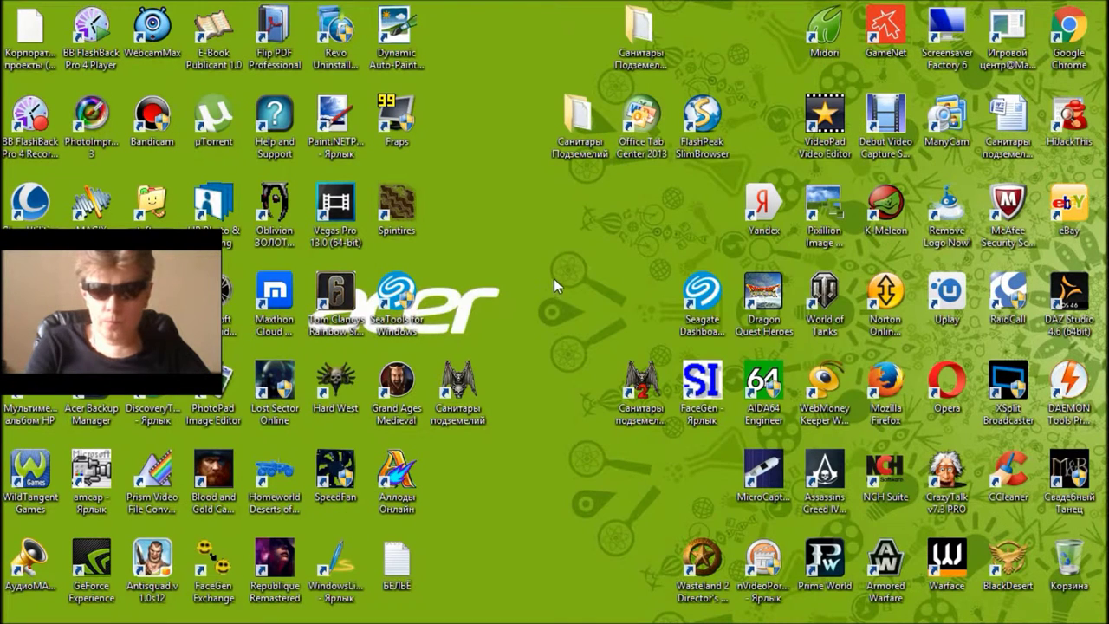
Open a new File Explorer window (Проводник)
{"action": "mouse_move", "coordinate": [258, 579]}
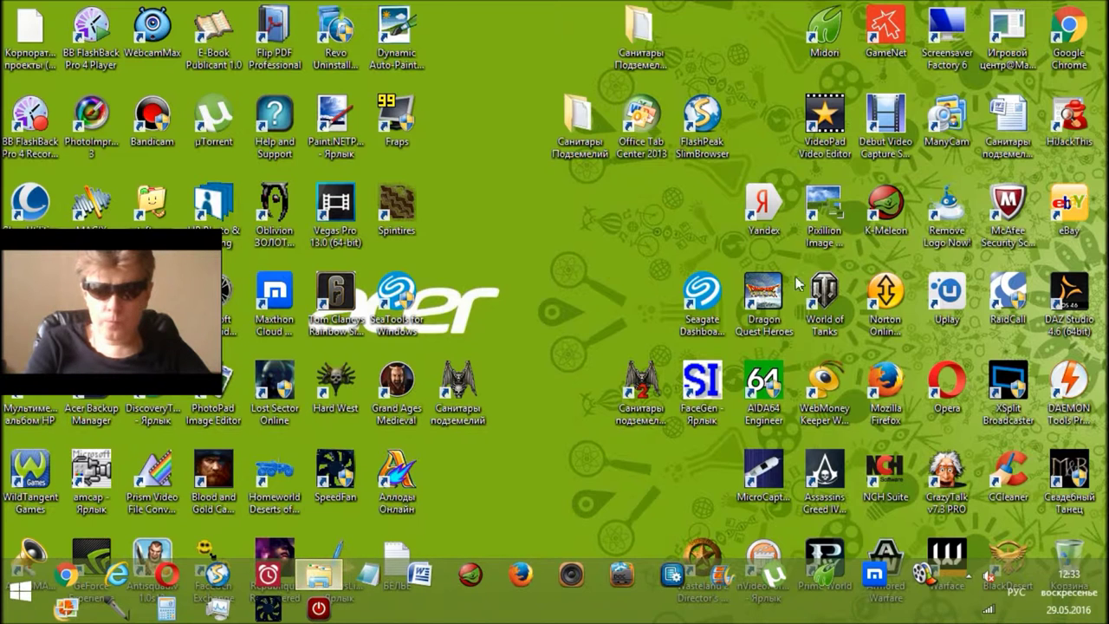
{"action": "right_click", "coordinate": [327, 579]}
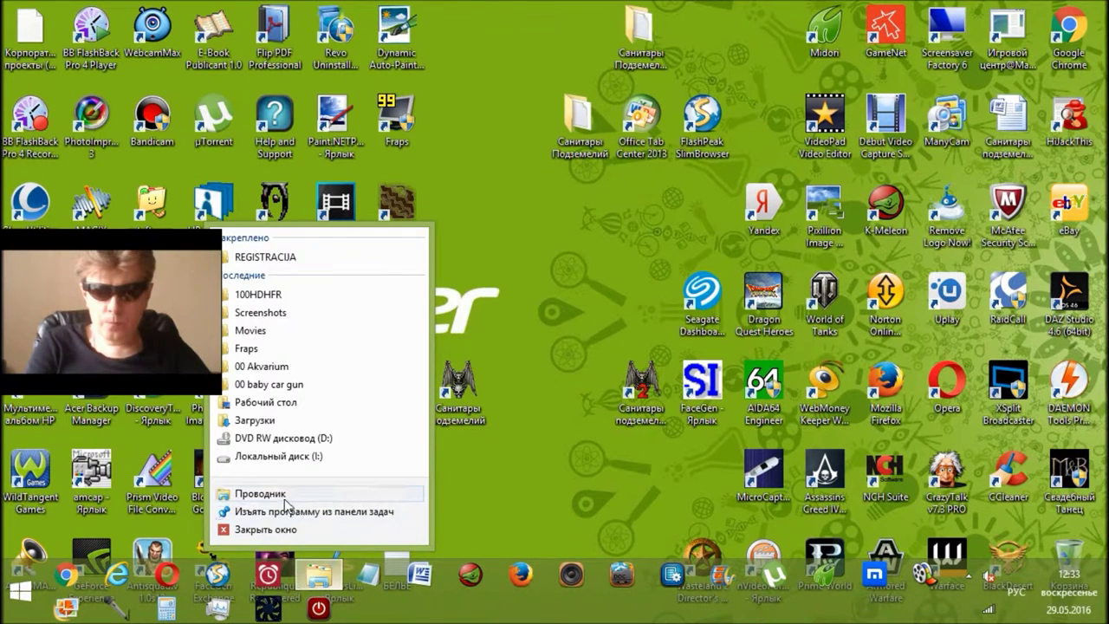
{"action": "left_click", "coordinate": [285, 494]}
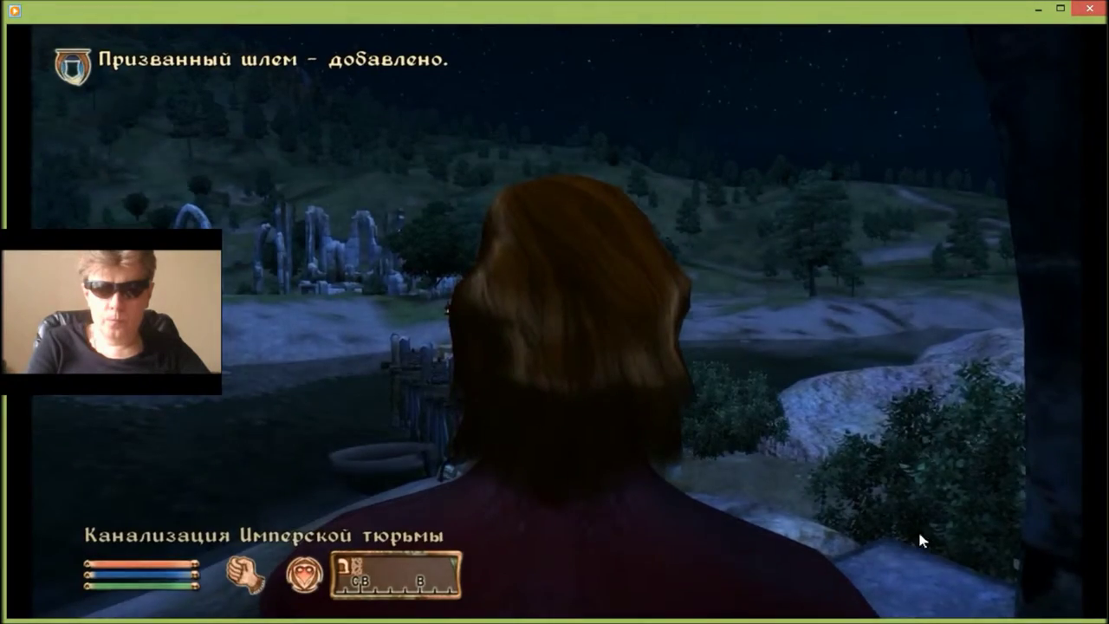
Show the playing game video in full screen and skip ahead to about 39:05 and about 42:24
{"action": "double_click", "coordinate": [940, 508]}
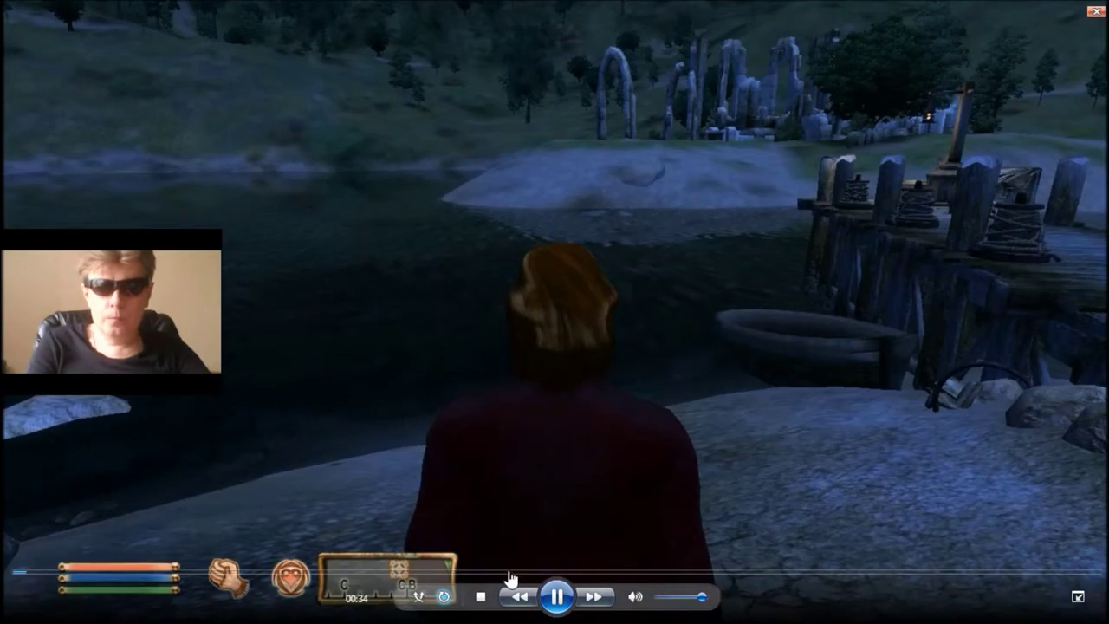
{"action": "left_click", "coordinate": [512, 571]}
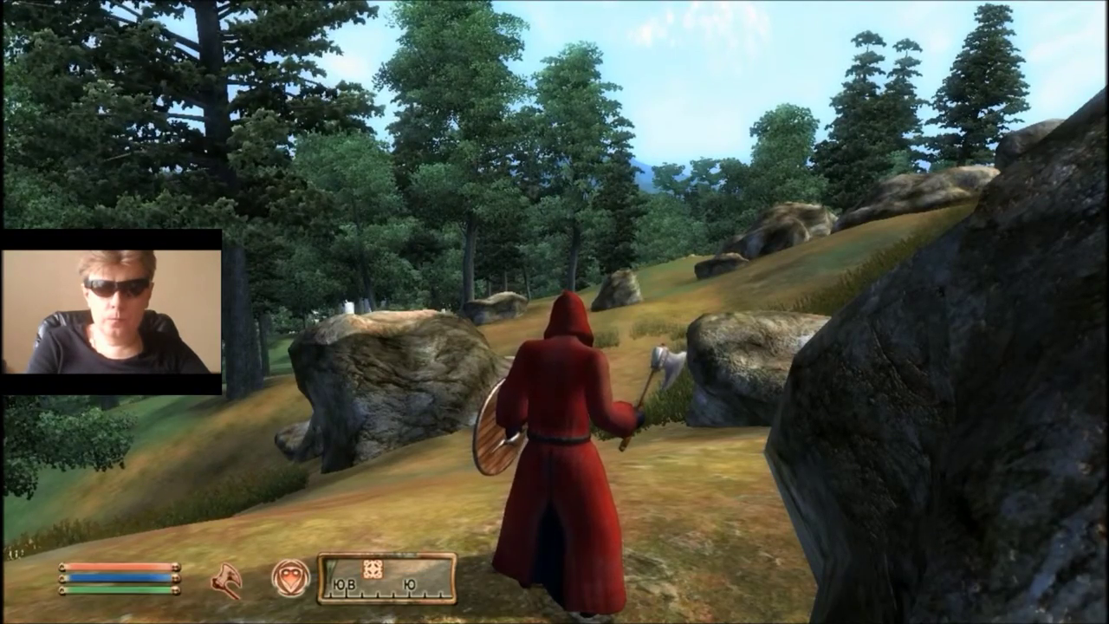
{"action": "mouse_move", "coordinate": [693, 518]}
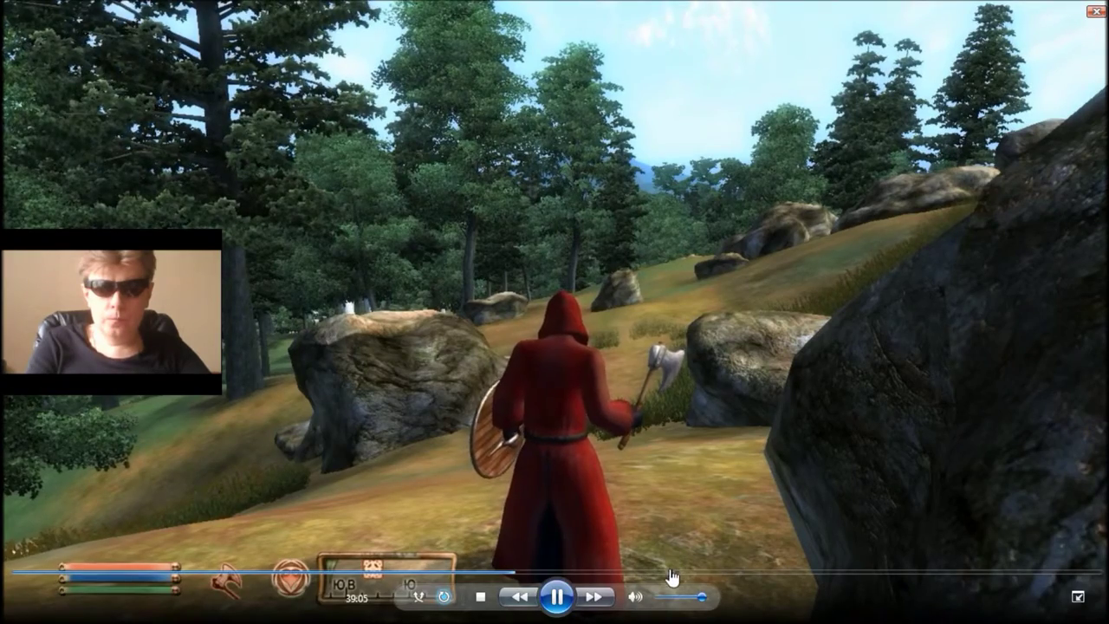
{"action": "left_click", "coordinate": [555, 573]}
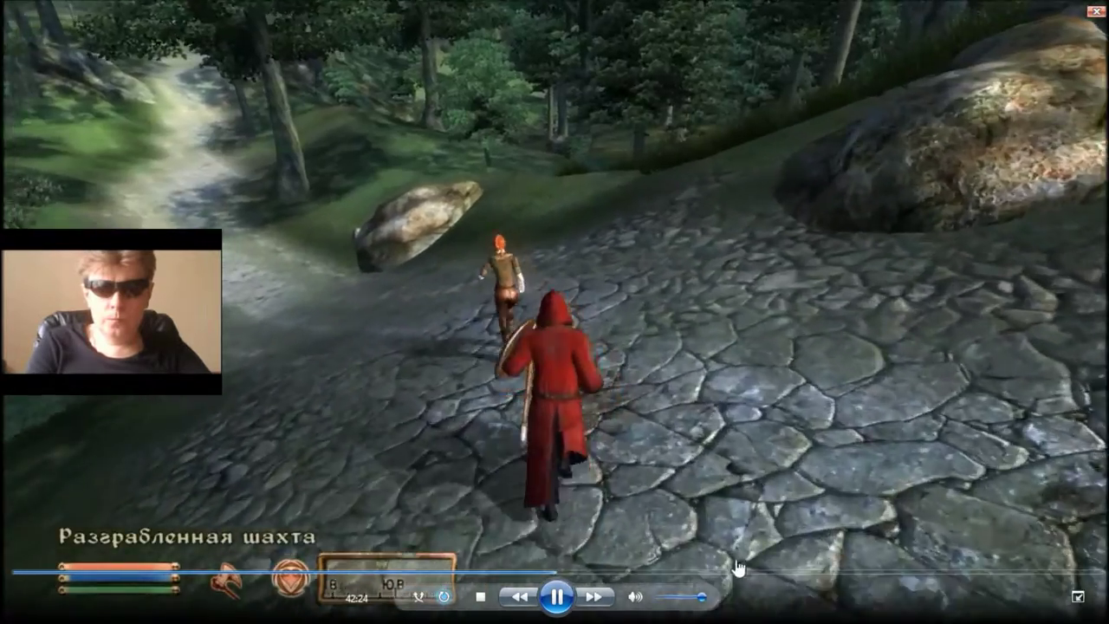